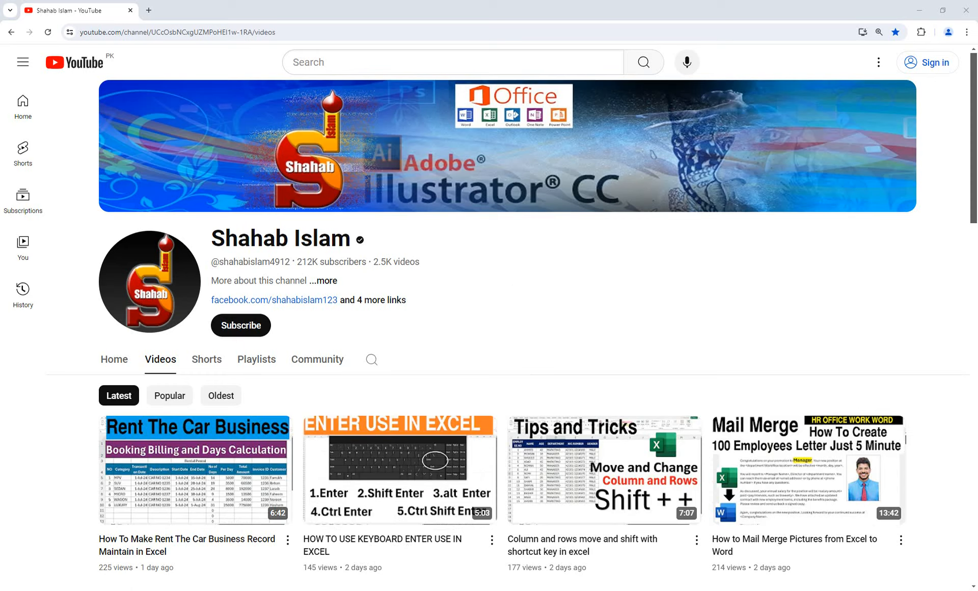
{"action": "left_click", "coordinate": [314, 564]}
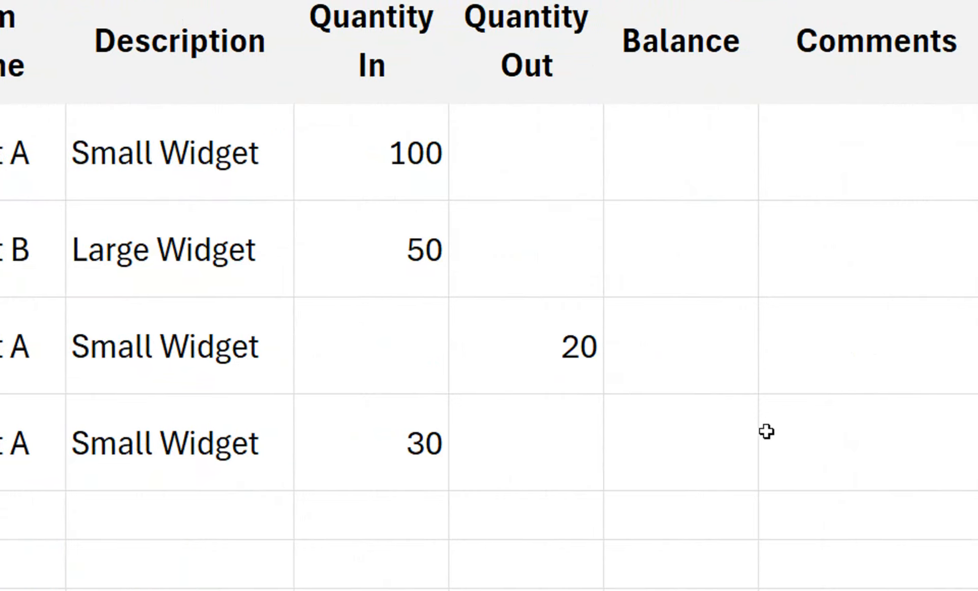
- Enter the comment options New Stock, Sold and Received in cells O2 to O4
{"action": "left_click_drag", "start_coordinate": [728, 186], "coordinate": [705, 207]}
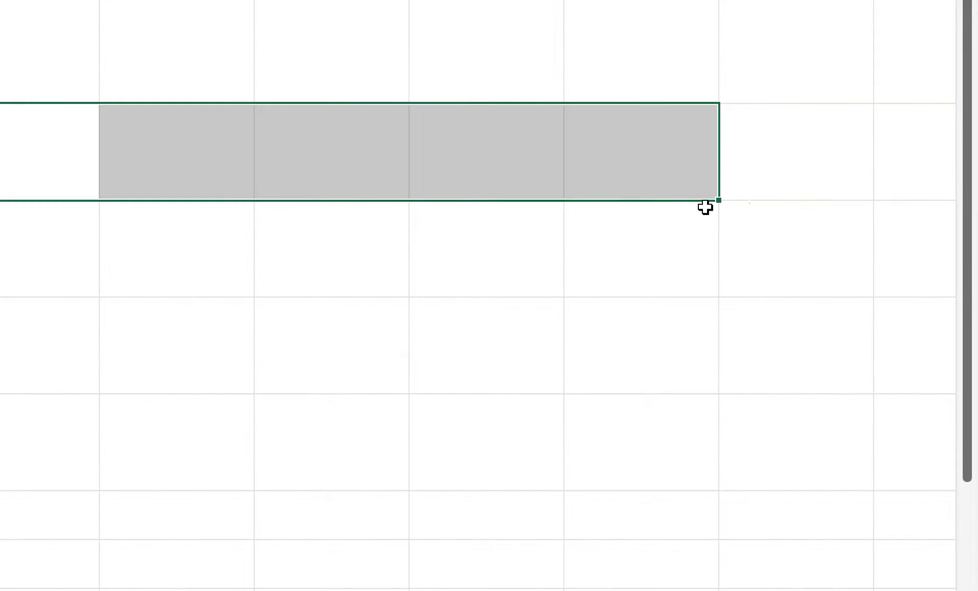
{"action": "left_click", "coordinate": [602, 166]}
{"action": "type", "text": "Nw"}
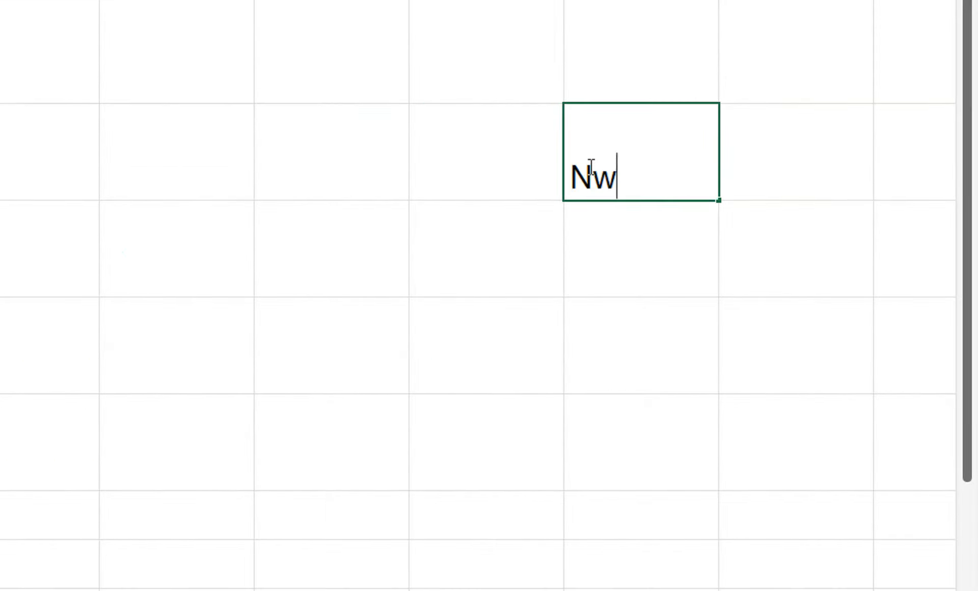
{"action": "key", "text": "BackSpace"}
{"action": "type", "text": "ew"}
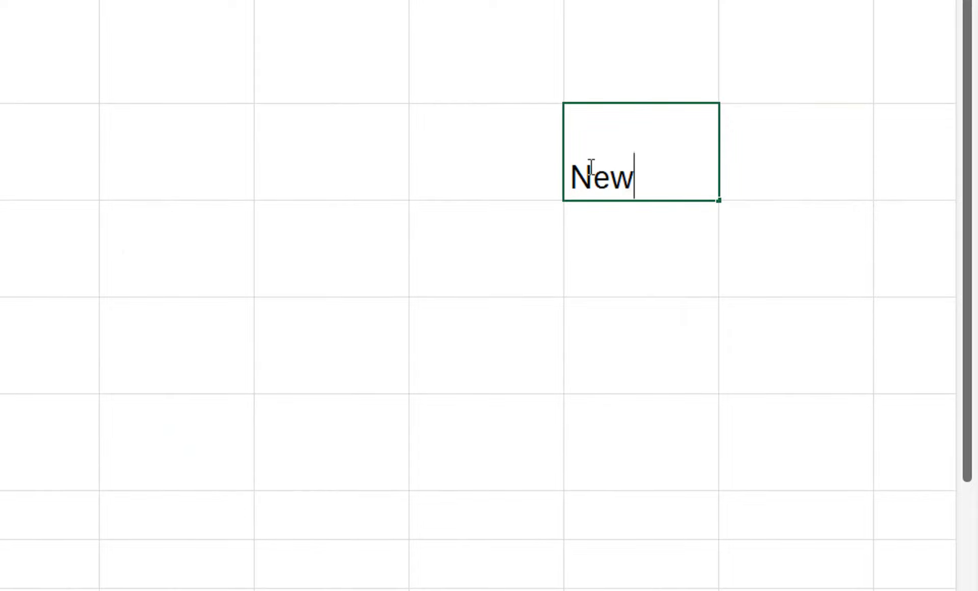
{"action": "type", "text": " Stockl"}
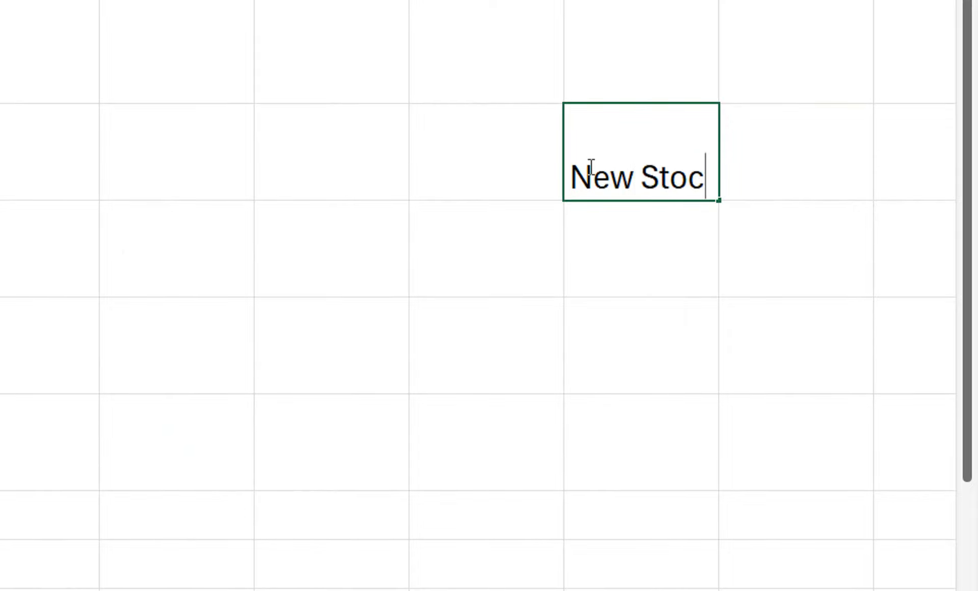
{"action": "key", "text": "Return"}
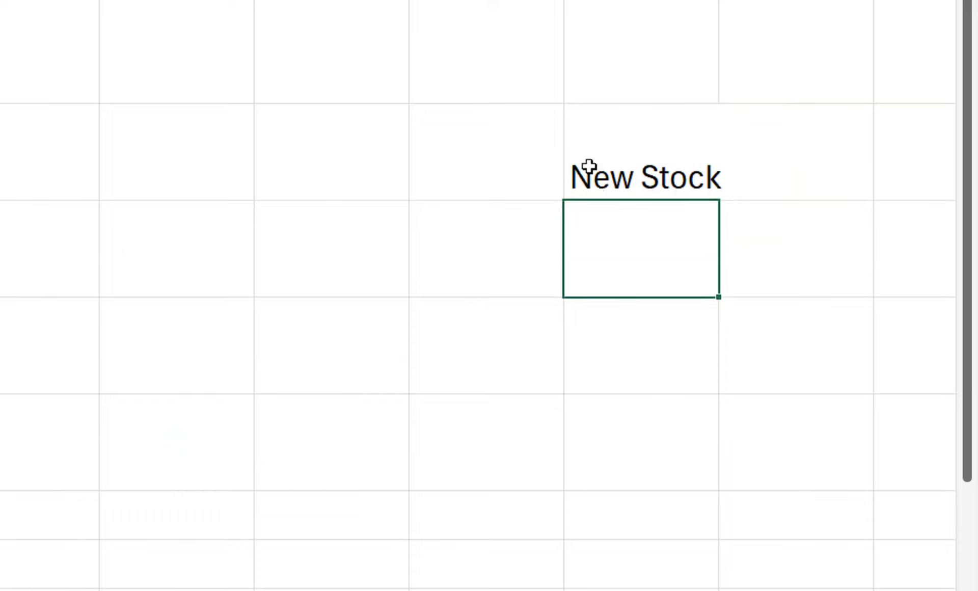
{"action": "type", "text": "Sold"}
{"action": "key", "text": "Return"}
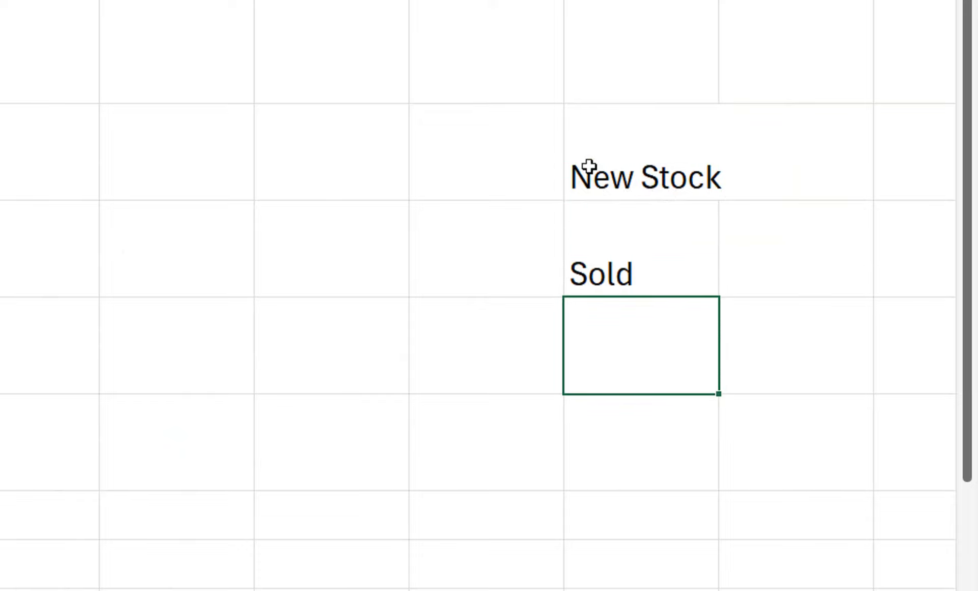
{"action": "type", "text": "Received"}
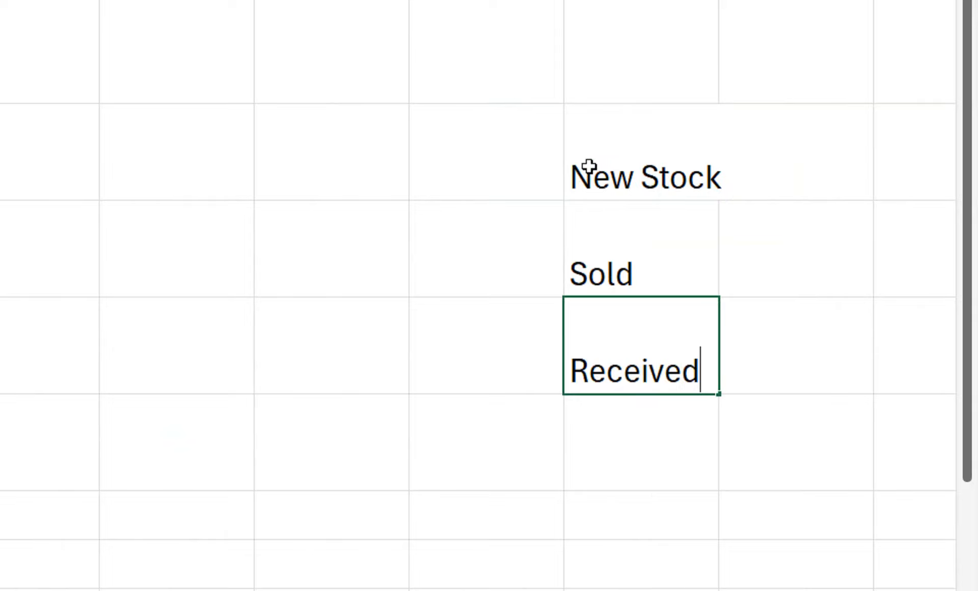
{"action": "key", "text": "Return"}
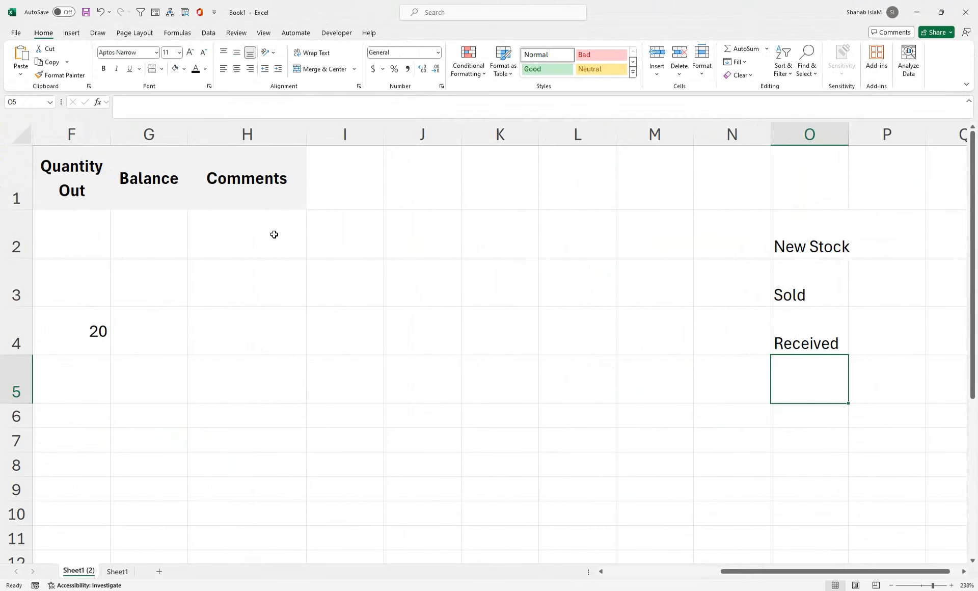
- Apply list data validation to the blank Comments cells from H2 down, using =$O$2:$O$4 as the source
{"action": "left_click_drag", "start_coordinate": [274, 235], "coordinate": [247, 540]}
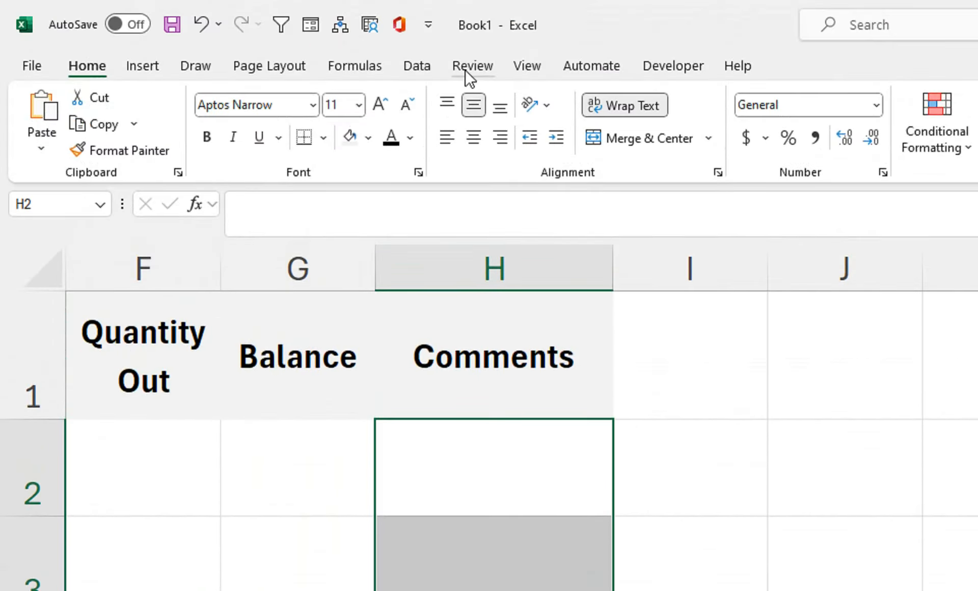
{"action": "left_click", "coordinate": [415, 66]}
{"action": "left_click", "coordinate": [922, 150]}
{"action": "left_click", "coordinate": [853, 178]}
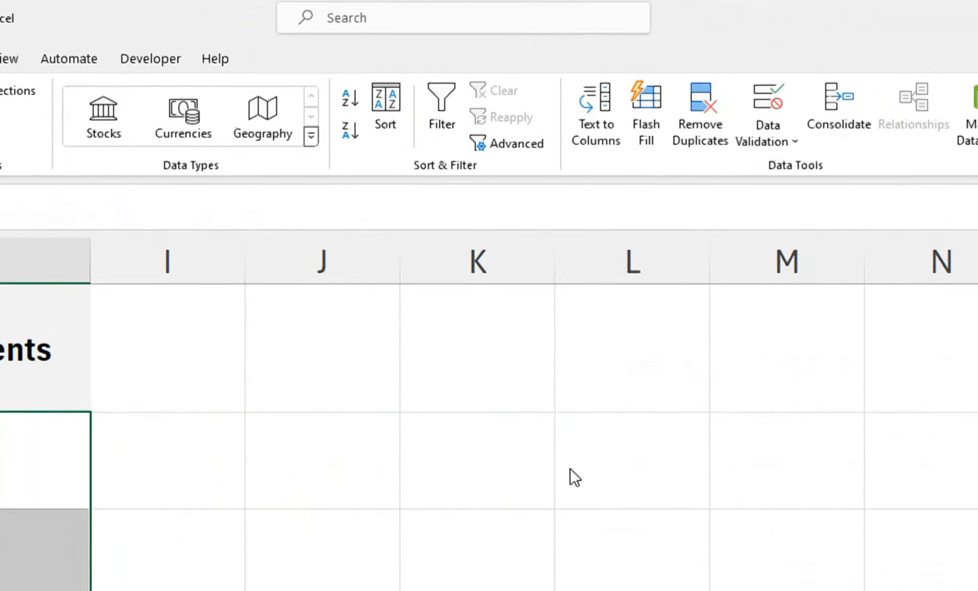
{"action": "left_click_drag", "start_coordinate": [198, 580], "coordinate": [483, 422]}
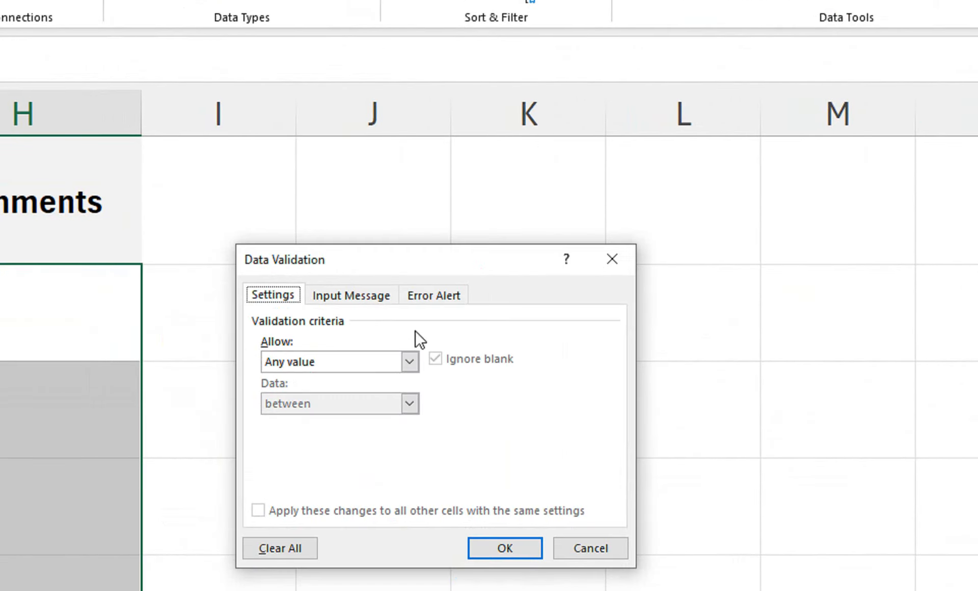
{"action": "left_click", "coordinate": [409, 361]}
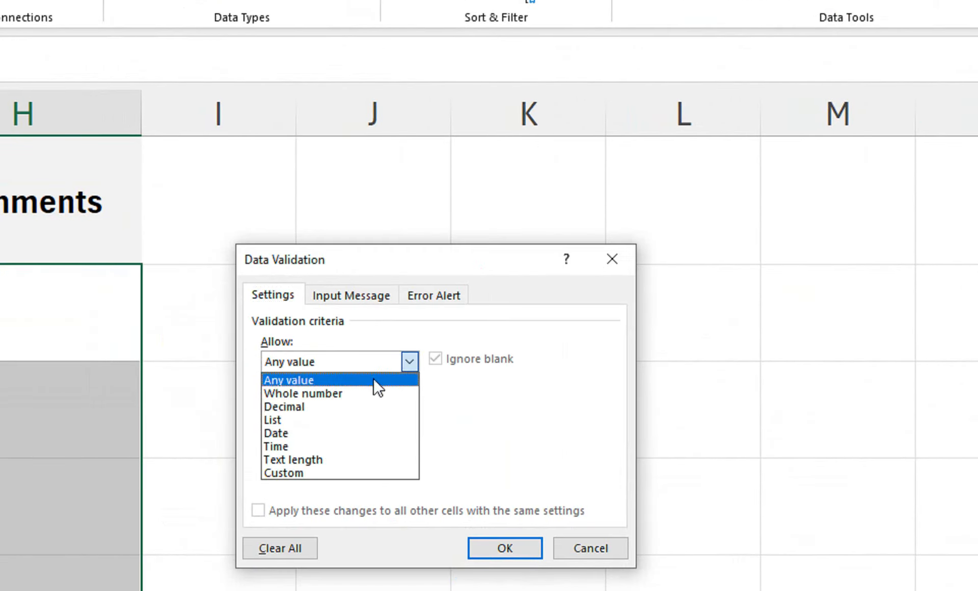
{"action": "left_click", "coordinate": [342, 420]}
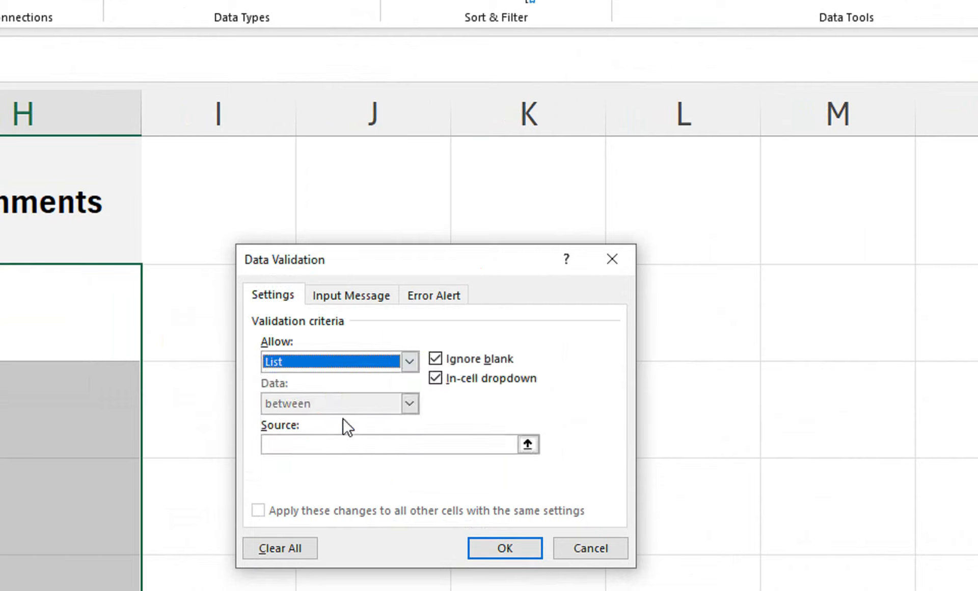
{"action": "left_click", "coordinate": [337, 443]}
{"action": "left_click_drag", "start_coordinate": [871, 268], "coordinate": [786, 476]}
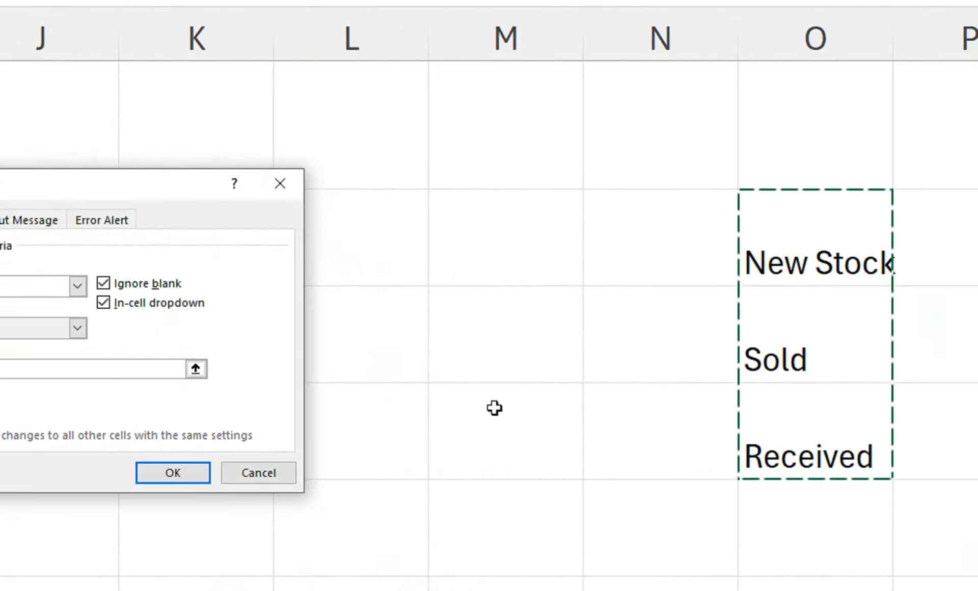
{"action": "left_click", "coordinate": [172, 472]}
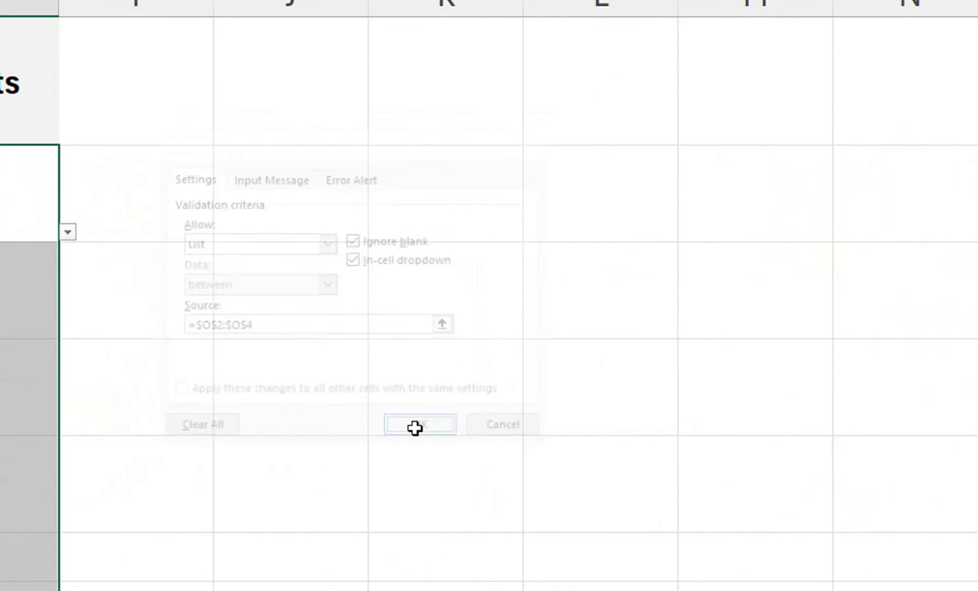
- Choose New Stock from the validation list as the comment in both H2 and H3
{"action": "left_click_drag", "start_coordinate": [62, 345], "coordinate": [13, 342]}
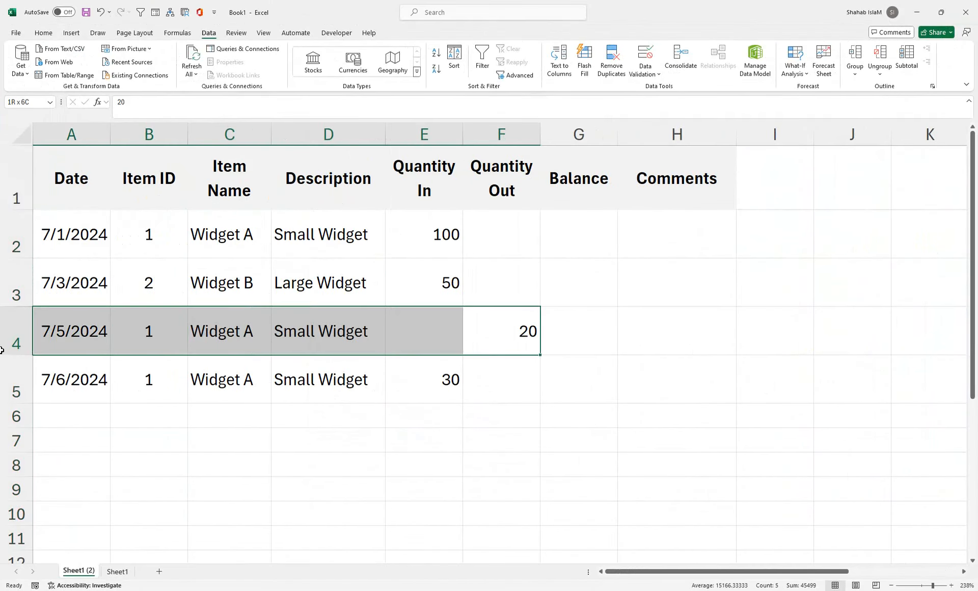
{"action": "left_click", "coordinate": [729, 254]}
{"action": "left_click", "coordinate": [741, 253]}
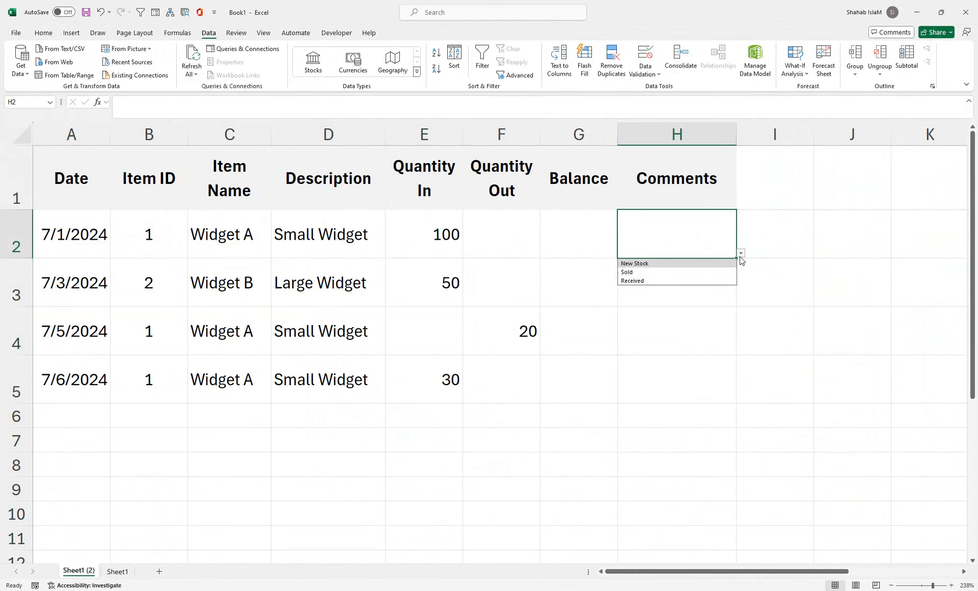
{"action": "left_click", "coordinate": [720, 262]}
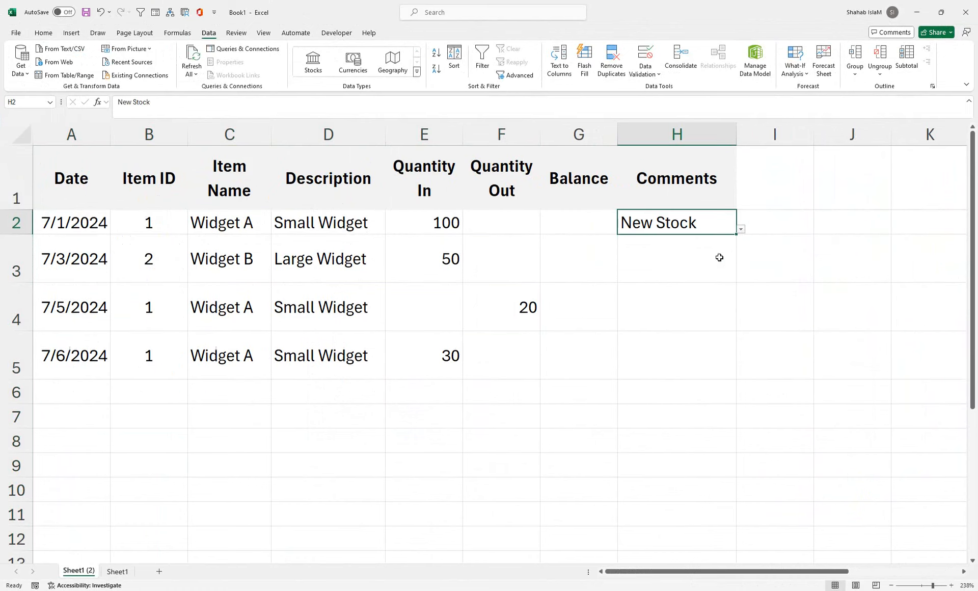
{"action": "left_click", "coordinate": [689, 261]}
{"action": "left_click", "coordinate": [739, 280]}
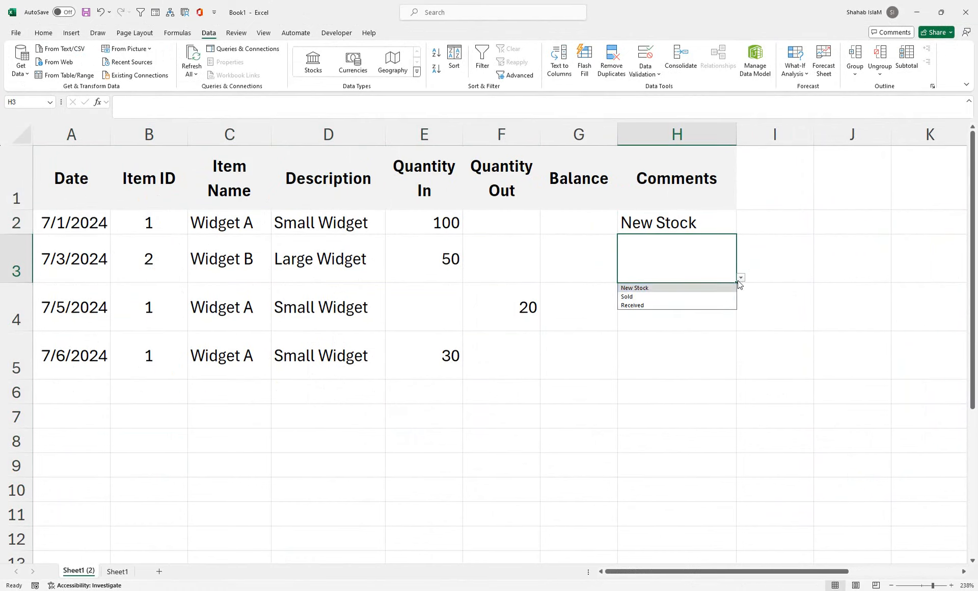
{"action": "left_click", "coordinate": [689, 287]}
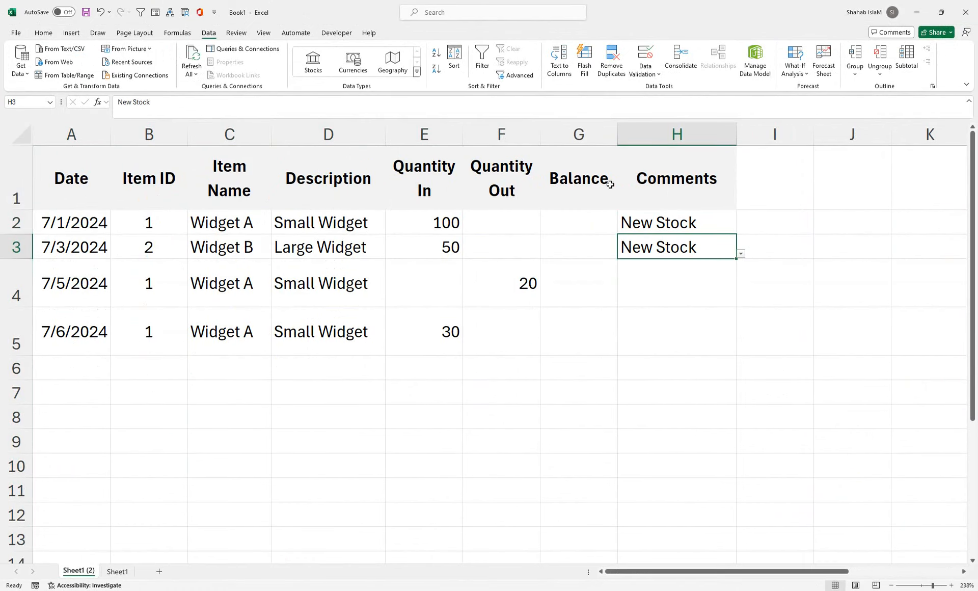
- Choose Sold as the comment in H4 and Received as the comment in H5
{"action": "left_click", "coordinate": [662, 277]}
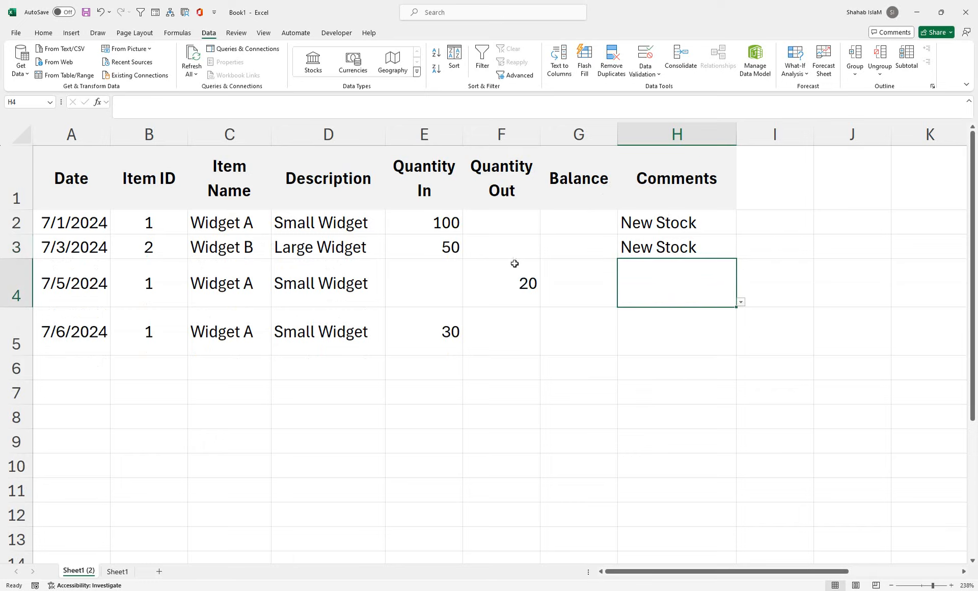
{"action": "left_click", "coordinate": [741, 305]}
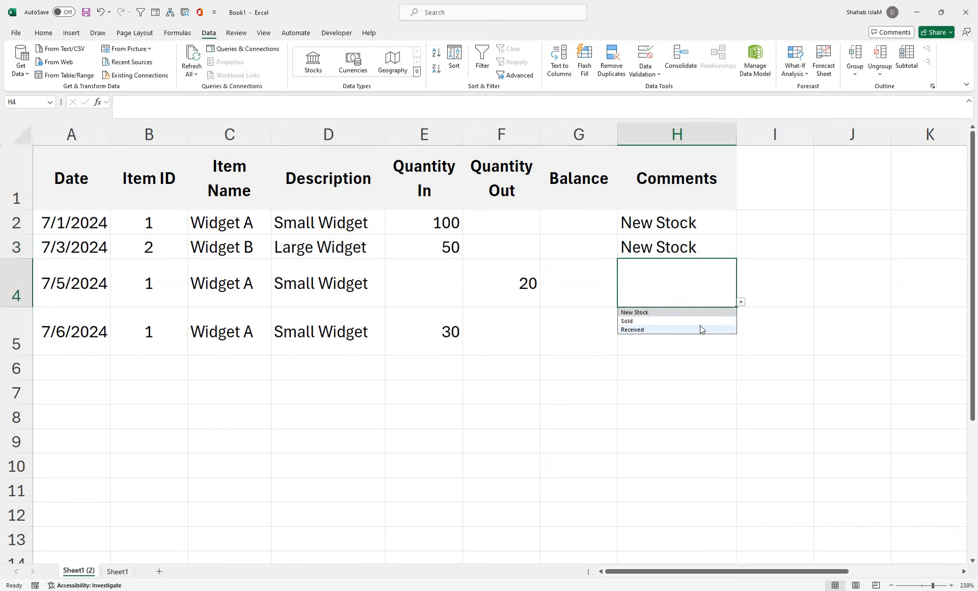
{"action": "left_click", "coordinate": [699, 320]}
{"action": "left_click", "coordinate": [438, 303]}
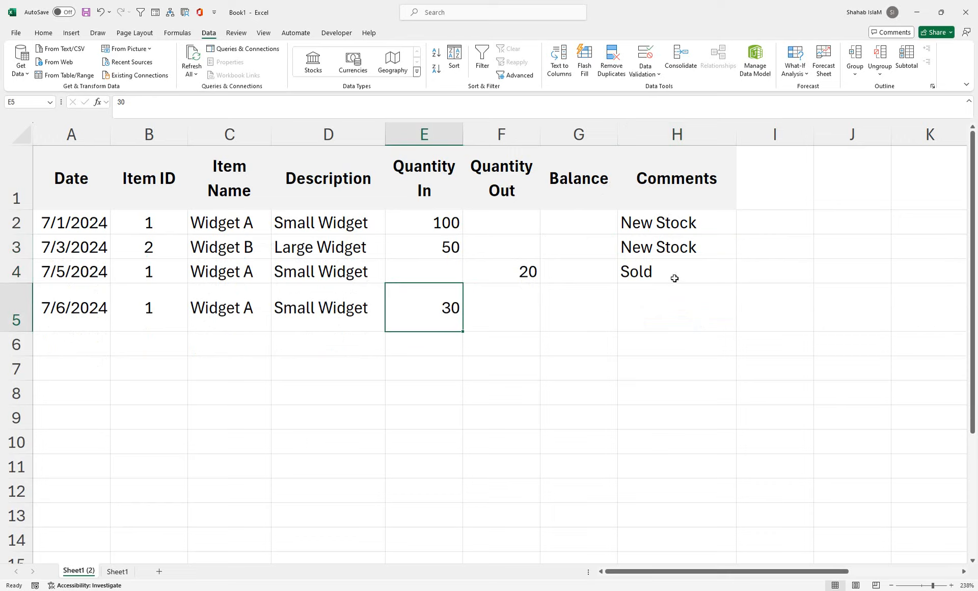
{"action": "left_click", "coordinate": [667, 304]}
{"action": "left_click", "coordinate": [741, 330]}
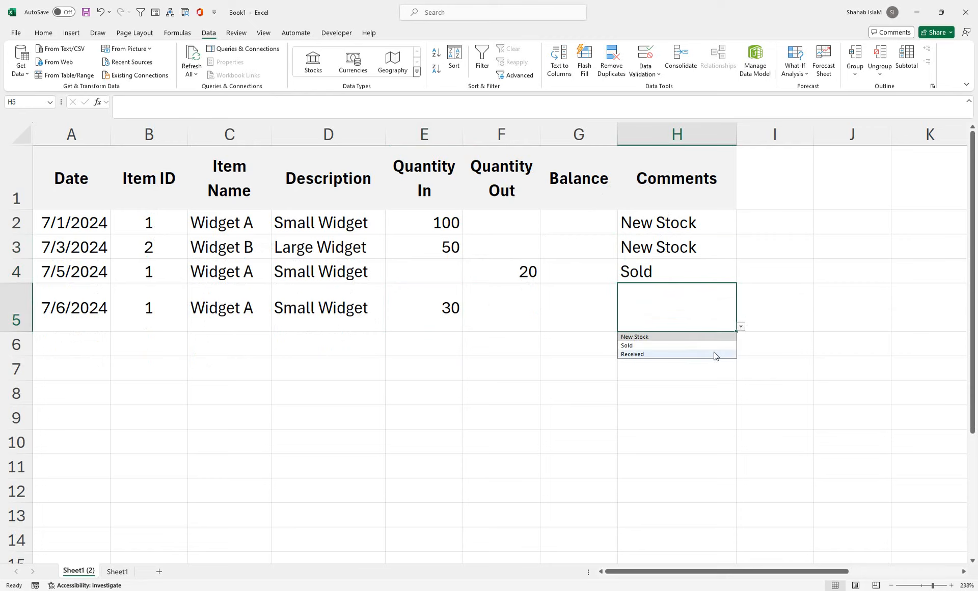
{"action": "left_click", "coordinate": [712, 351]}
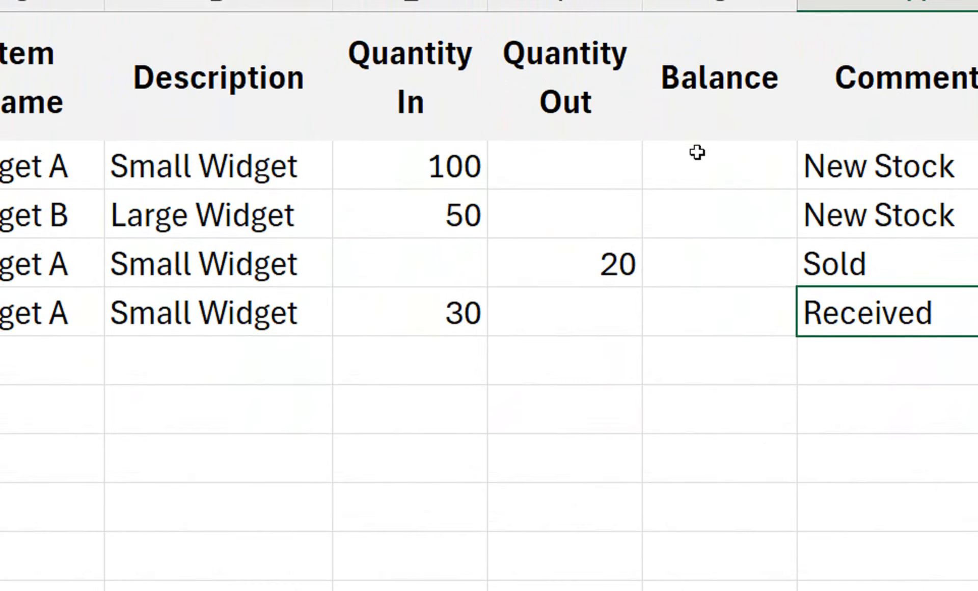
- Begin a SUMIF formula with a single equals sign in the first Balance cell, G2
{"action": "left_click", "coordinate": [686, 169]}
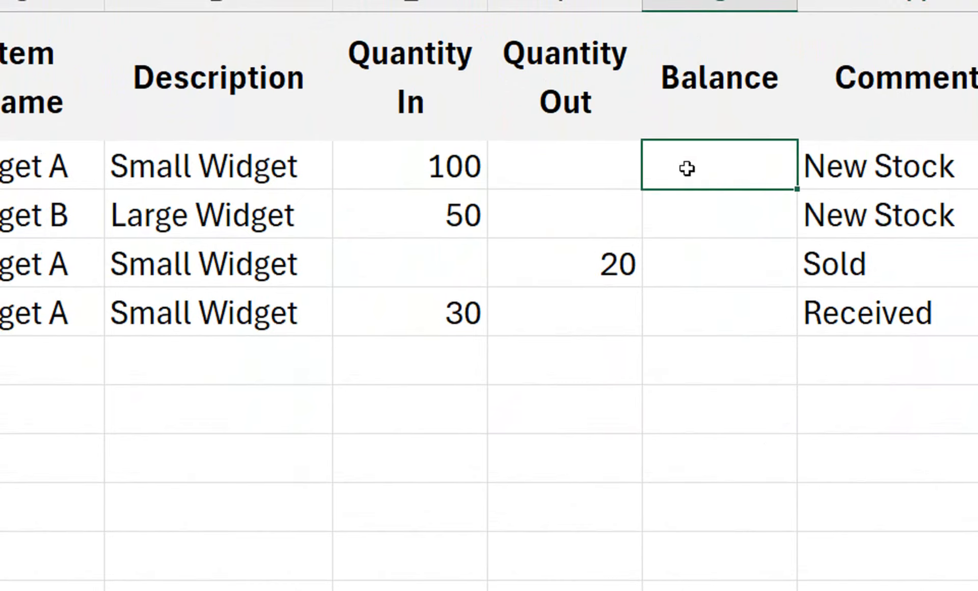
{"action": "type", "text": "="}
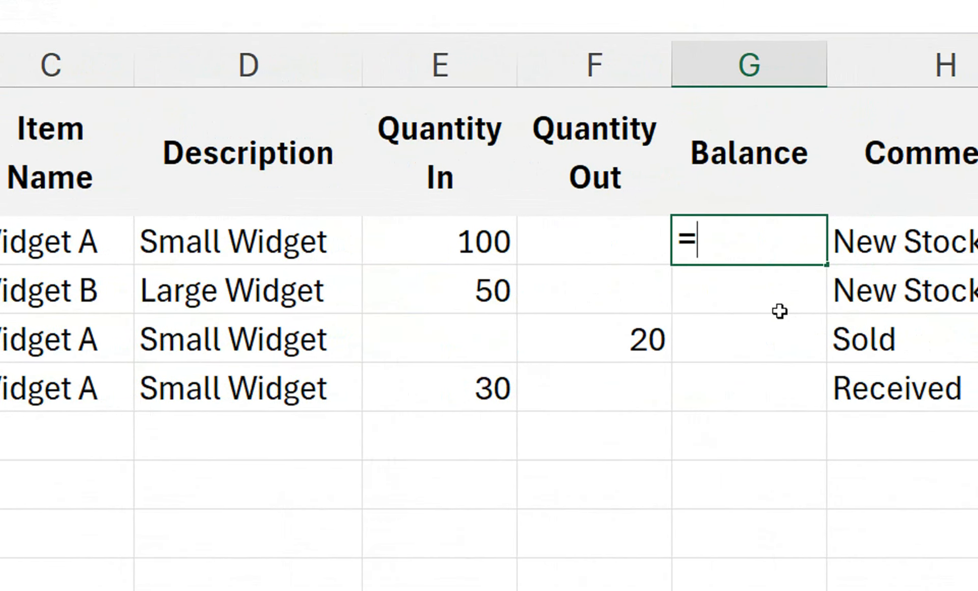
{"action": "type", "text": "sumif"}
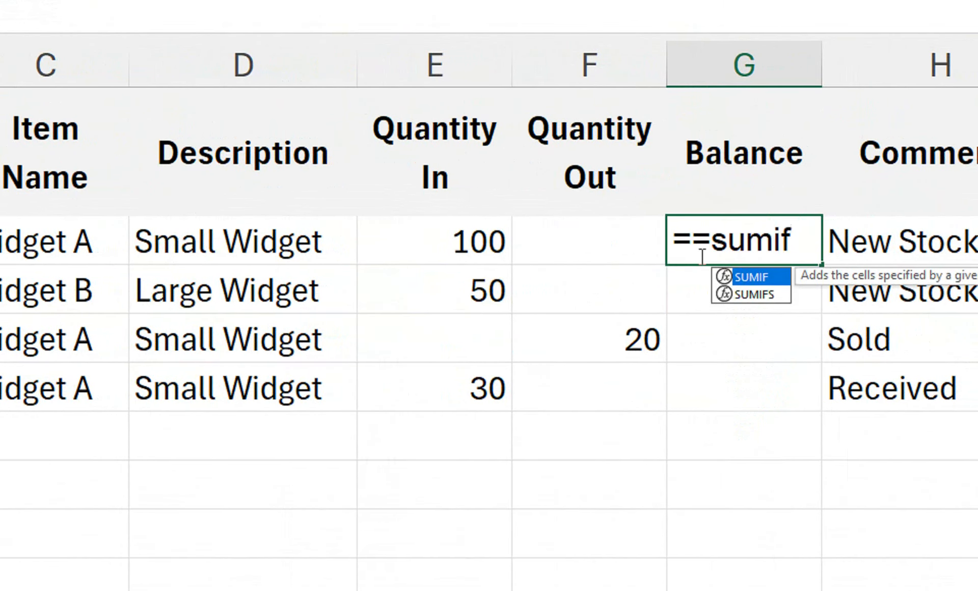
{"action": "key", "text": "Tab"}
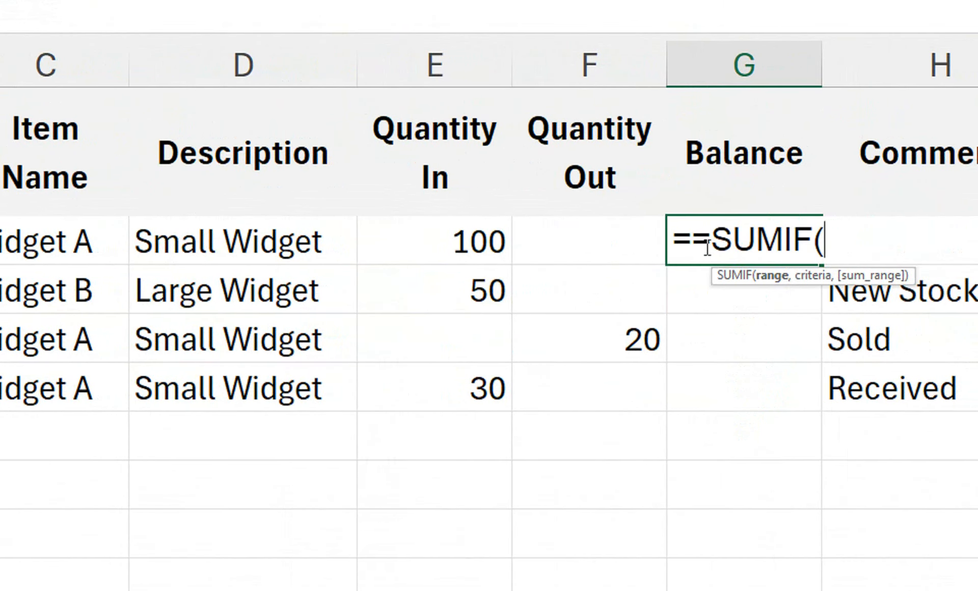
{"action": "left_click", "coordinate": [707, 248]}
{"action": "key", "text": "BackSpace"}
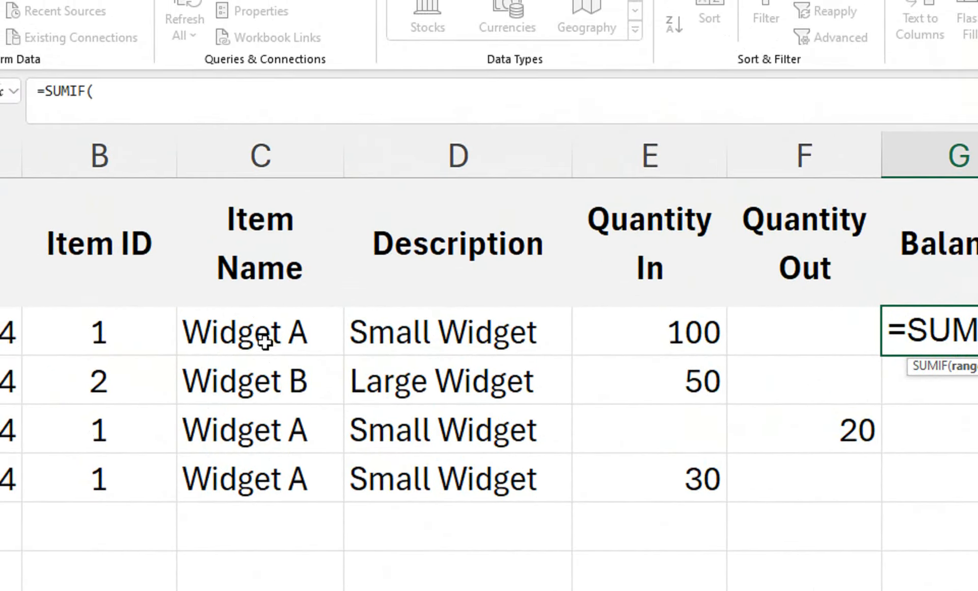
- Enter $C$2:C2 as the SUMIF range, with only its first reference absolute, and proceed to the criteria argument
{"action": "left_click", "coordinate": [265, 341]}
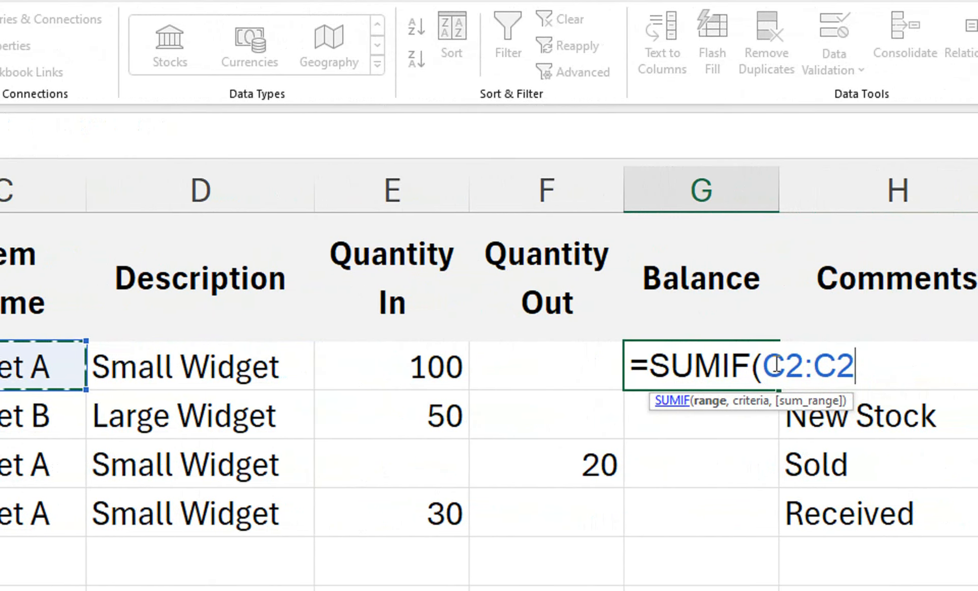
{"action": "double_click", "coordinate": [787, 368]}
{"action": "left_click", "coordinate": [776, 371]}
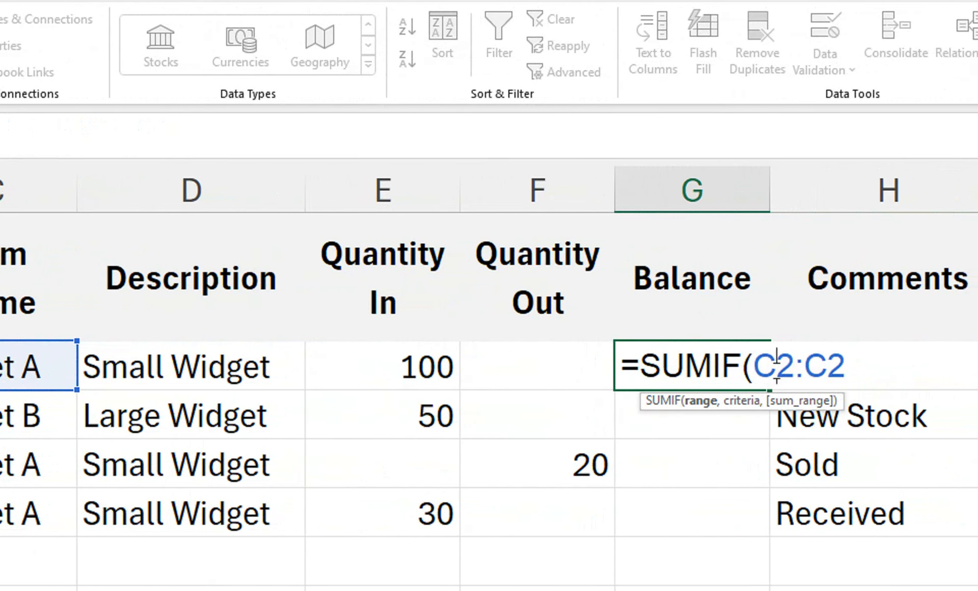
{"action": "key", "text": "F4"}
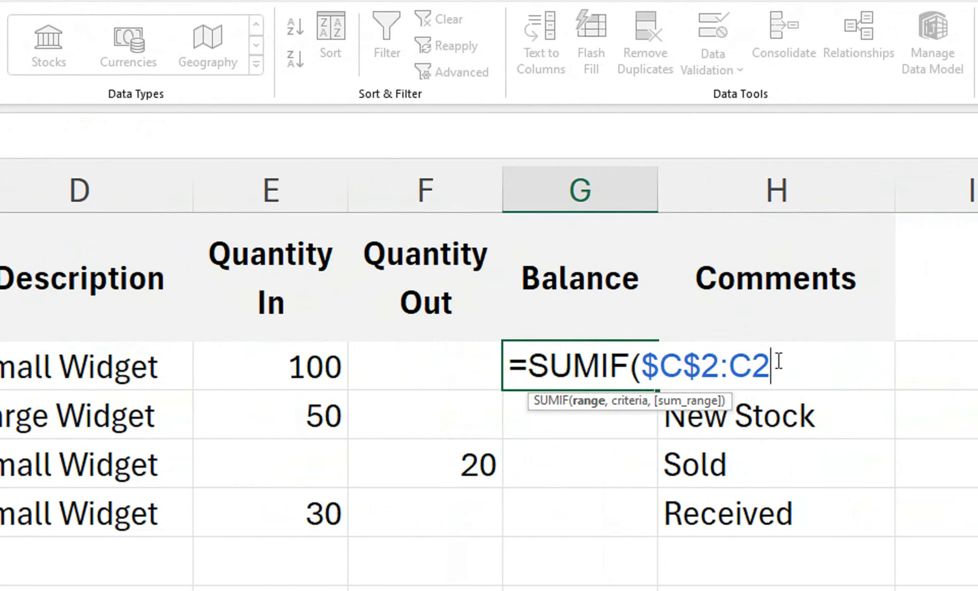
{"action": "type", "text": ","}
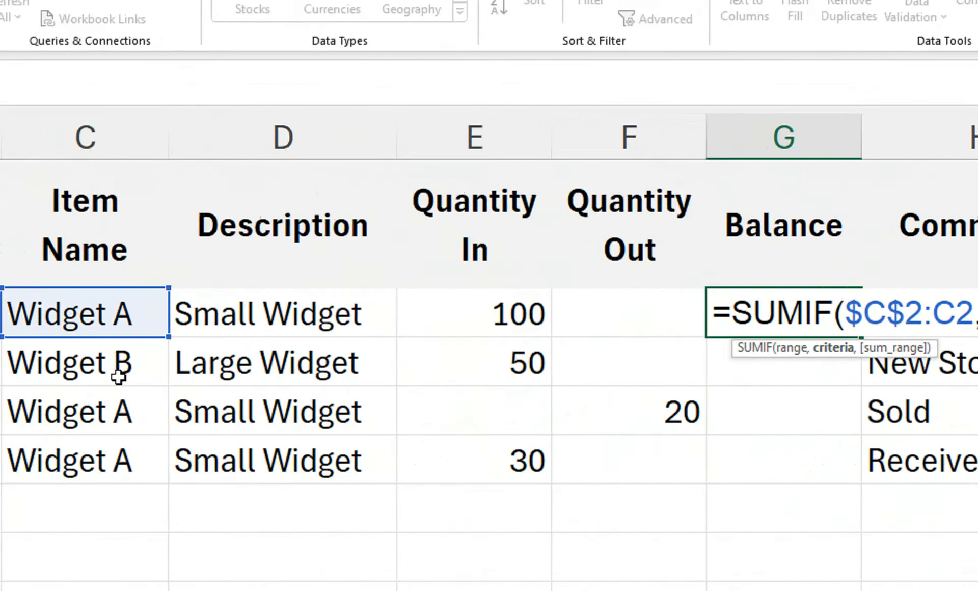
- Set C2 as the SUMIF criteria and enter E2:E2 as the sum range in the G2 formula
{"action": "left_click", "coordinate": [110, 319]}
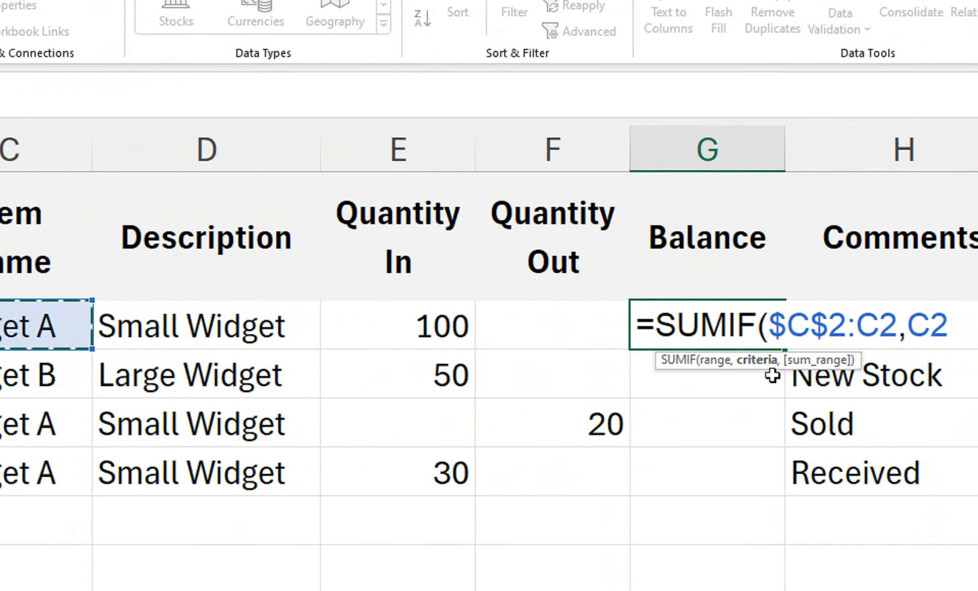
{"action": "type", "text": ","}
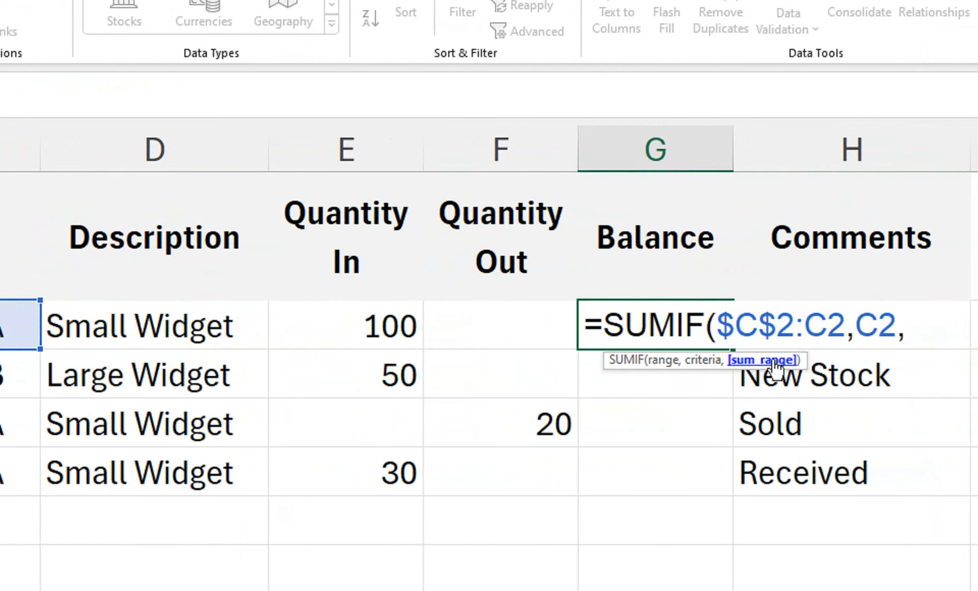
{"action": "left_click", "coordinate": [387, 334]}
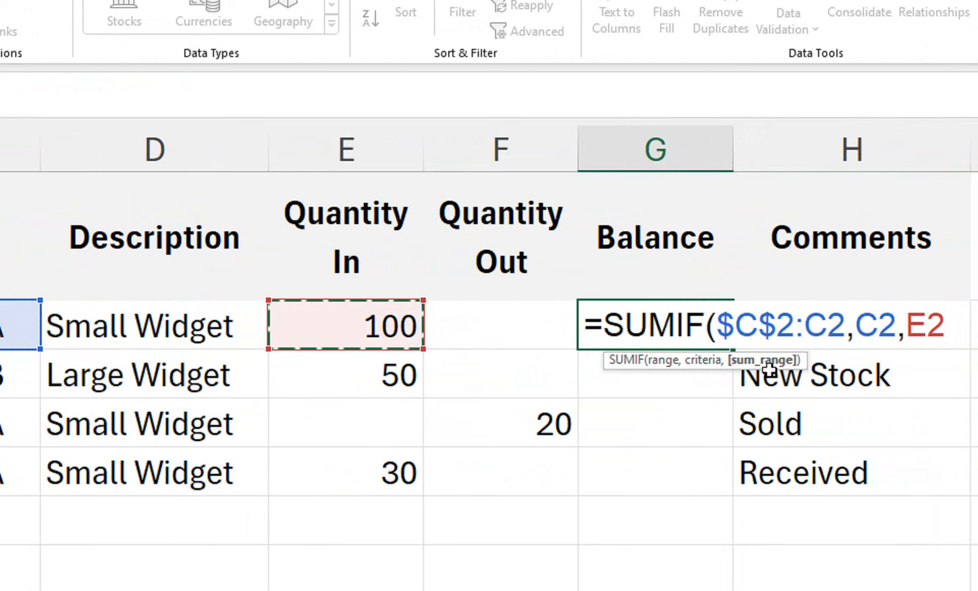
{"action": "type", "text": ":E2"}
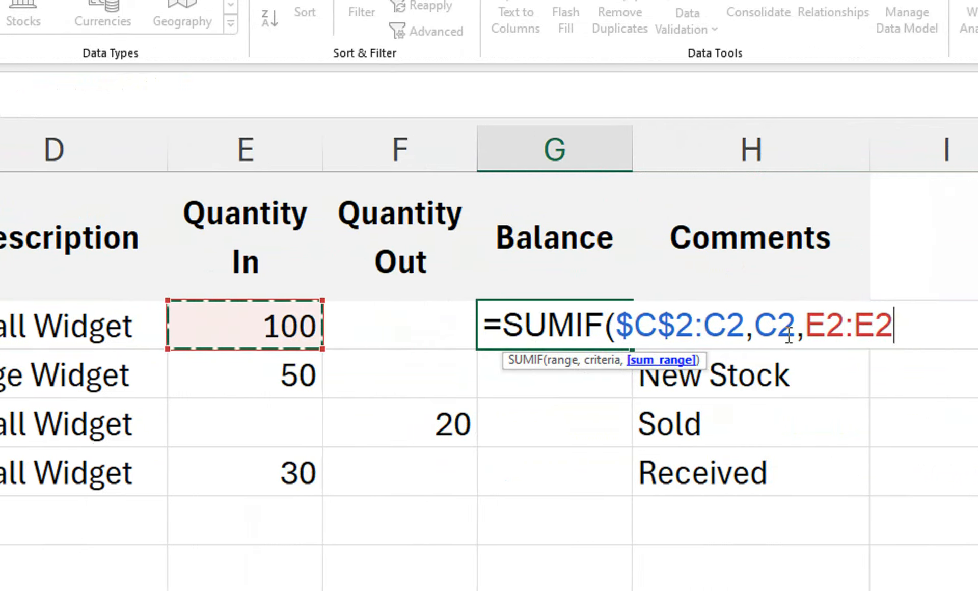
- Make only the sum range's first reference absolute, giving $E$2:E2, and close and commit the G2 formula
{"action": "left_click_drag", "start_coordinate": [946, 326], "coordinate": [878, 323]}
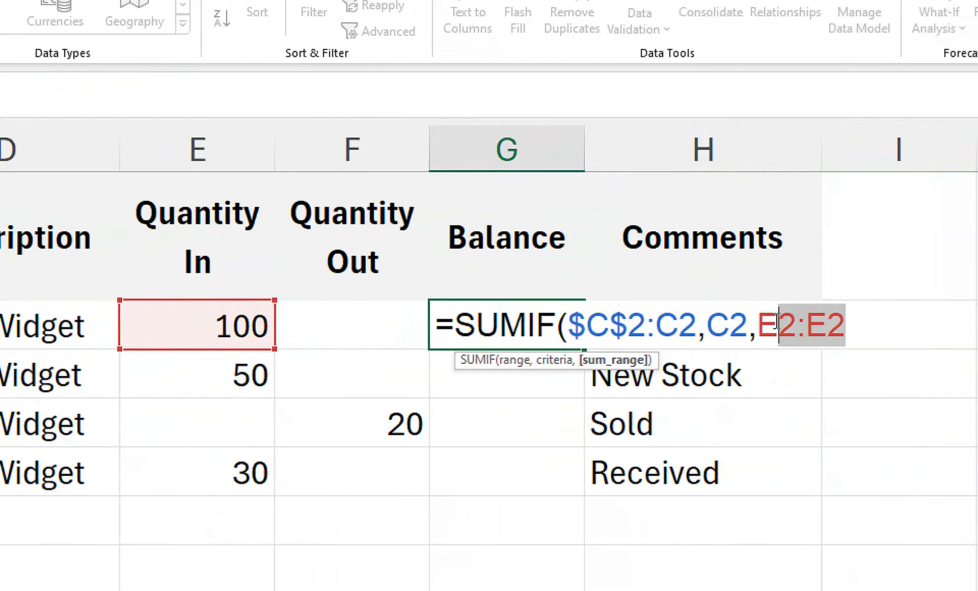
{"action": "left_click", "coordinate": [778, 324]}
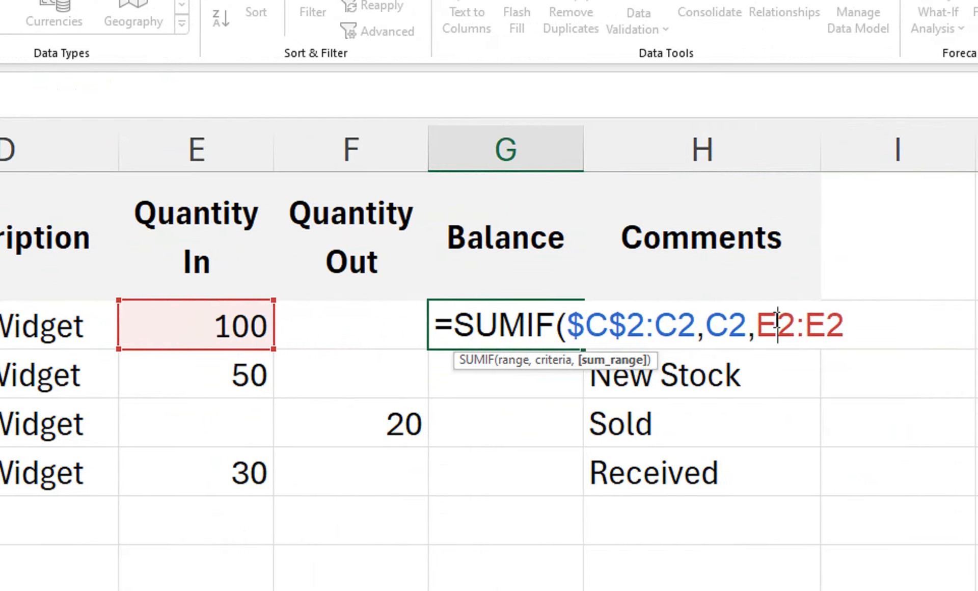
{"action": "key", "text": "F4"}
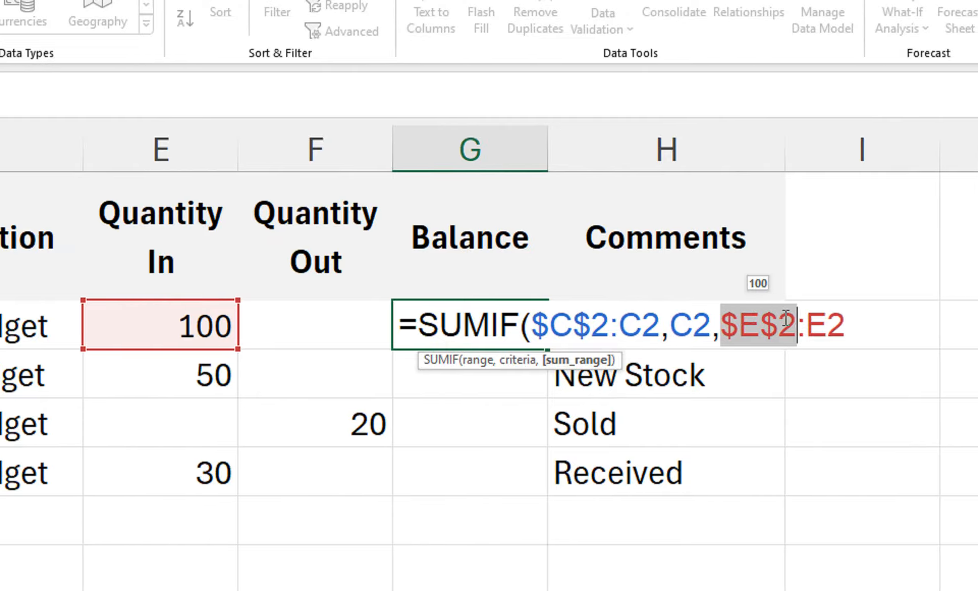
{"action": "left_click", "coordinate": [850, 321]}
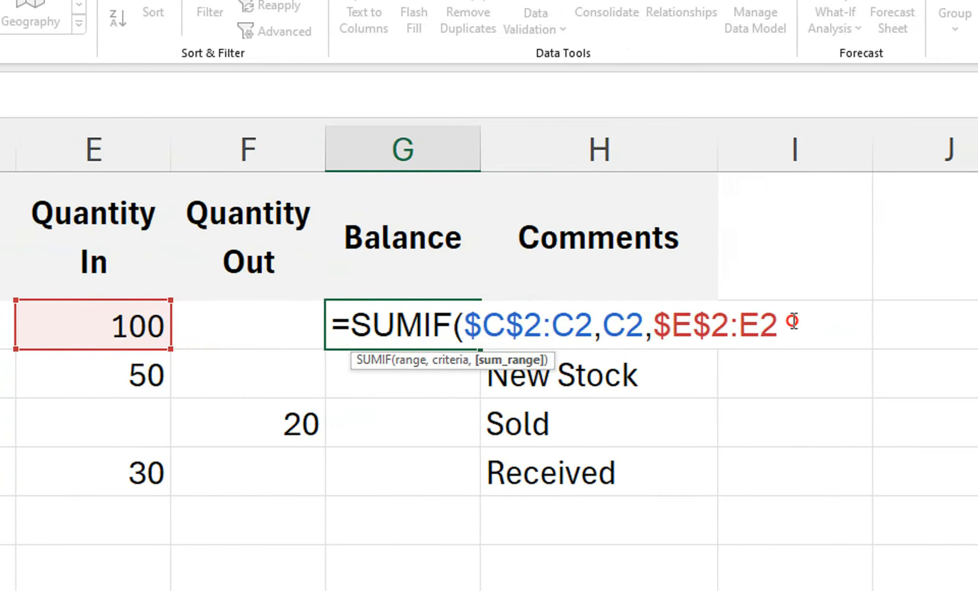
{"action": "type", "text": ")"}
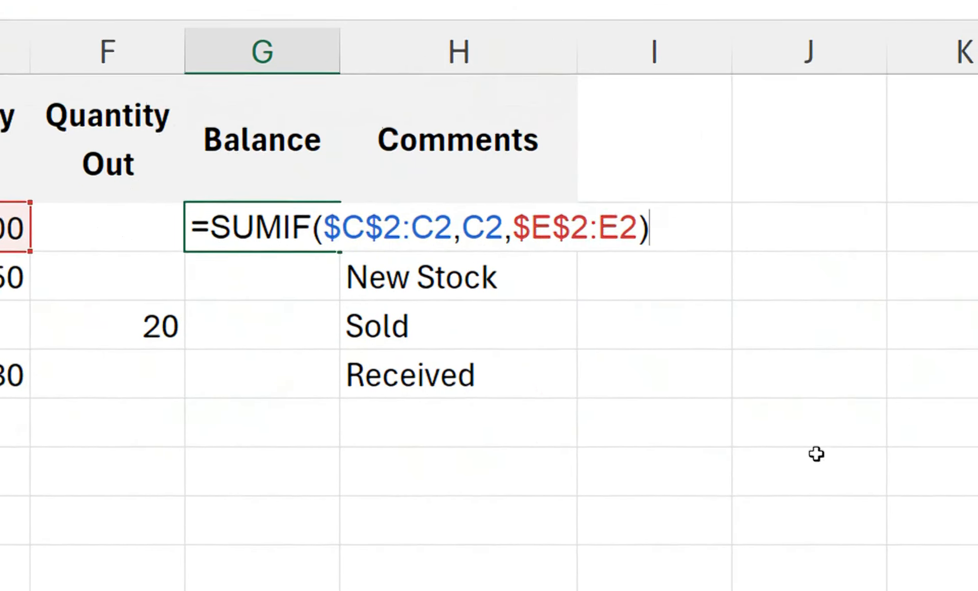
{"action": "key", "text": "Return"}
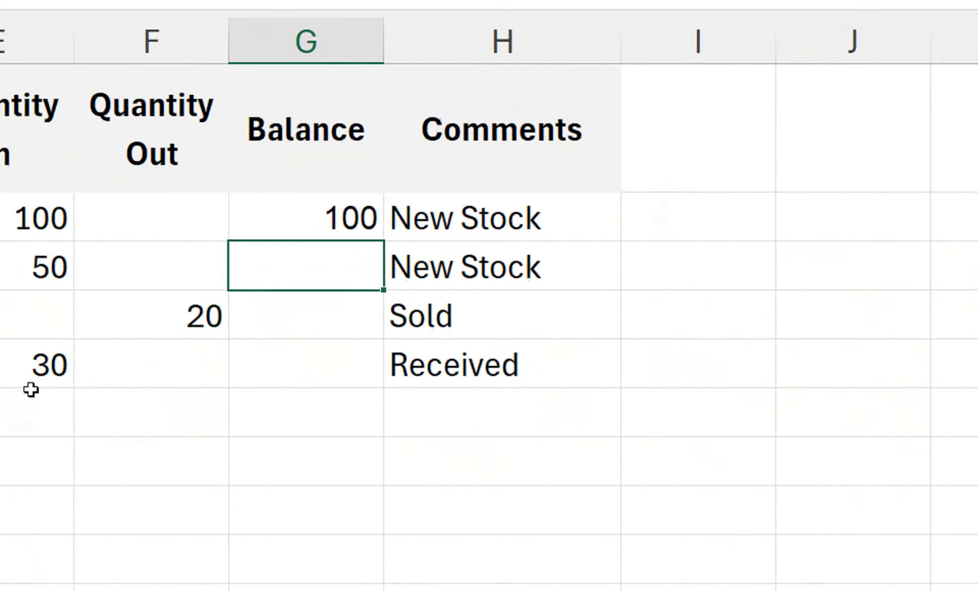
- Fill the G2 balance formula down through G5 and check it against the Quantity In entry in E5
{"action": "key", "text": "Up"}
{"action": "left_click_drag", "start_coordinate": [589, 240], "coordinate": [586, 378]}
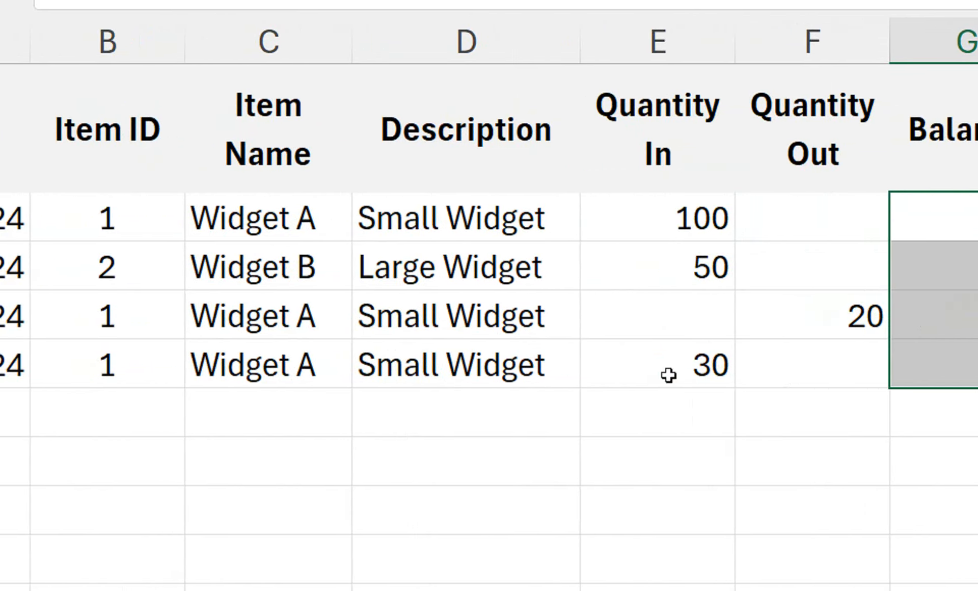
{"action": "left_click", "coordinate": [669, 374]}
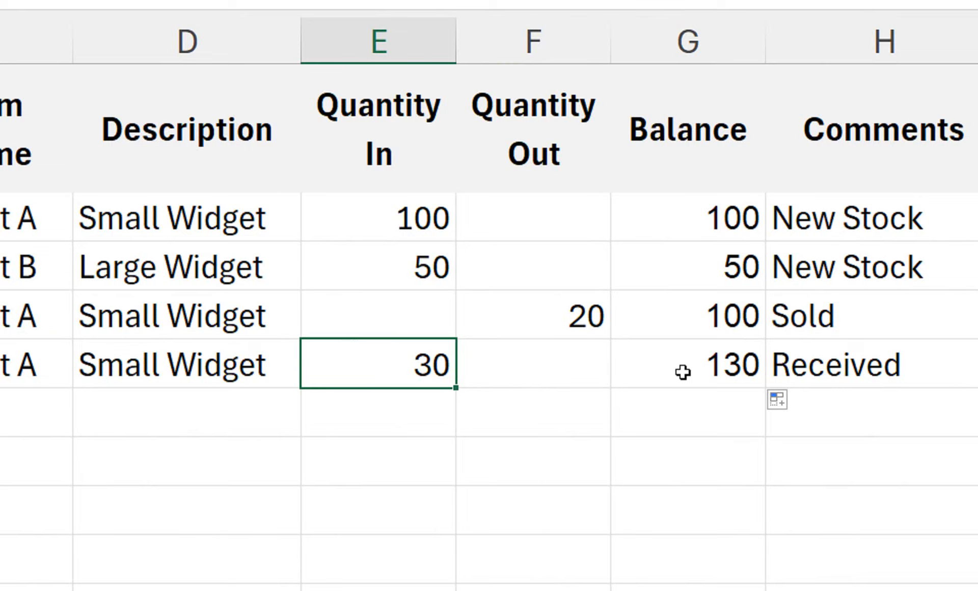
- Extend the G2 formula by subtracting a pasted copy of its SUMIF expression
{"action": "double_click", "coordinate": [671, 211]}
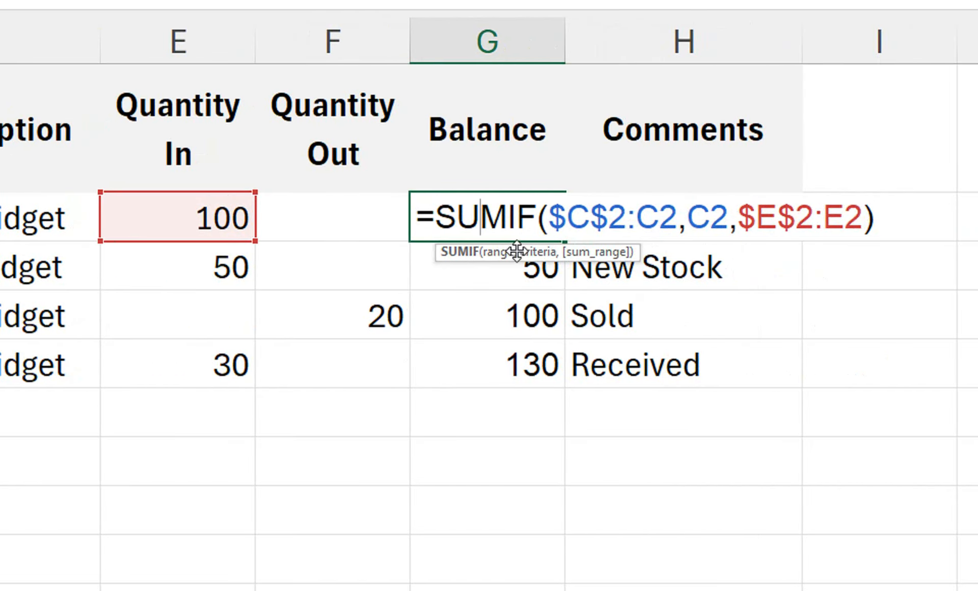
{"action": "left_click_drag", "start_coordinate": [435, 219], "coordinate": [861, 226]}
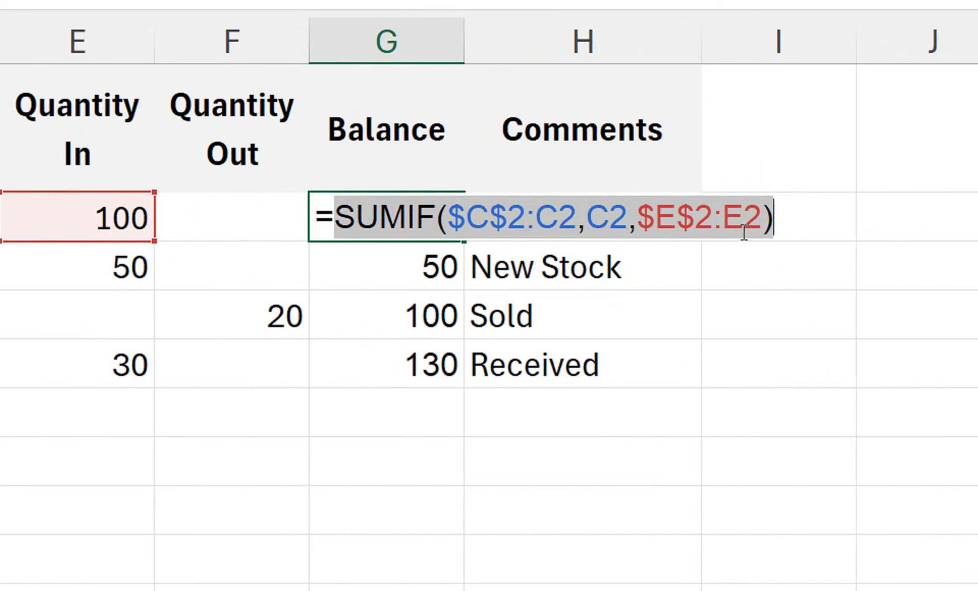
{"action": "left_click", "coordinate": [782, 218]}
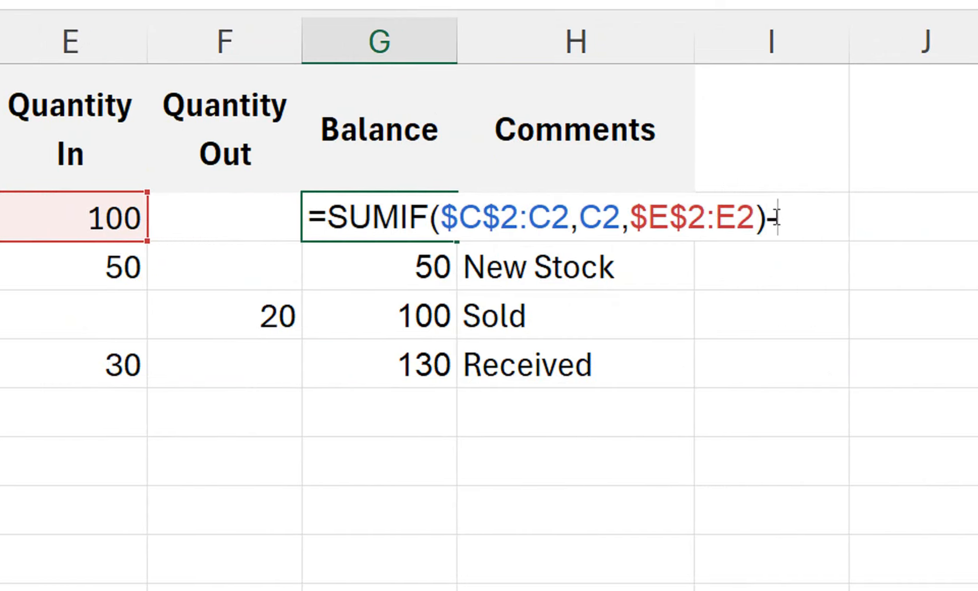
{"action": "type", "text": "-"}
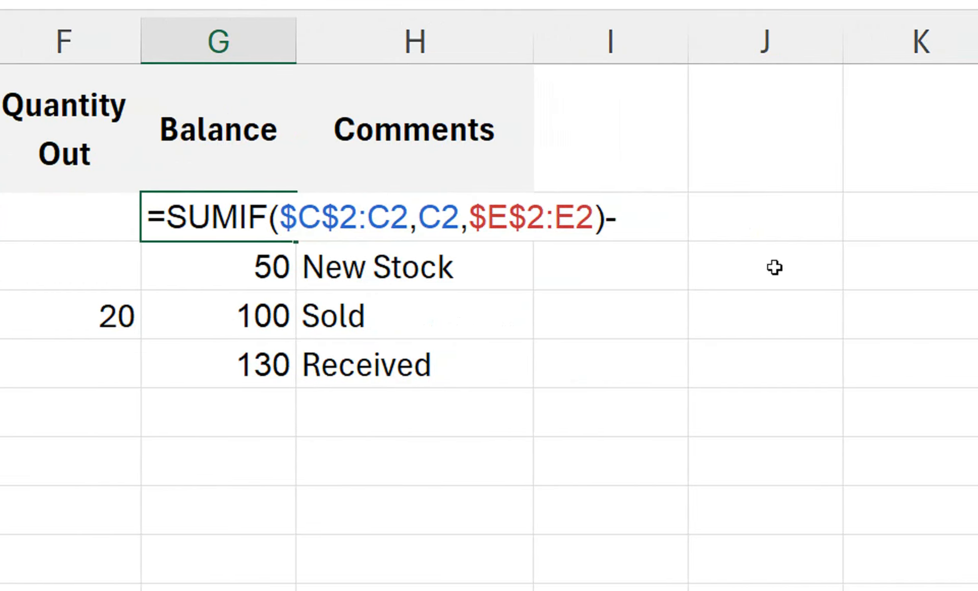
{"action": "key", "text": "ctrl+v"}
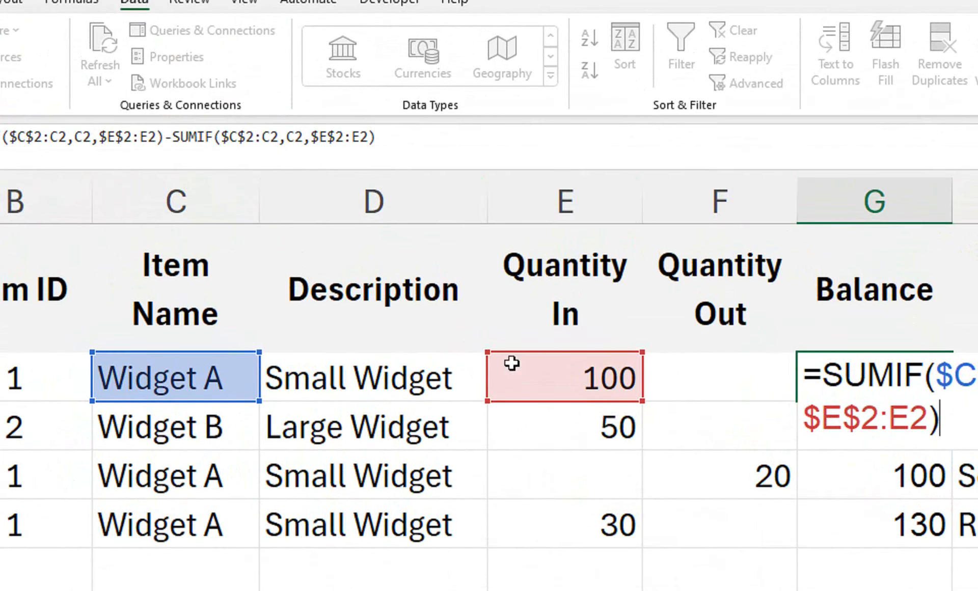
- Change the second SUMIF's sum range in G2 to $F$2:F2 and commit the formula
{"action": "left_click", "coordinate": [326, 139]}
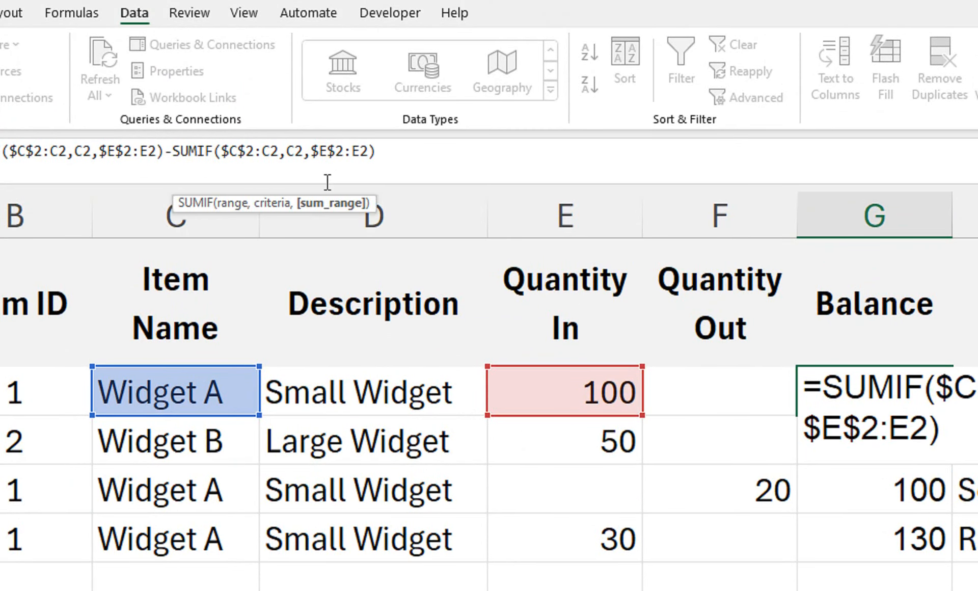
{"action": "key", "text": "BackSpace"}
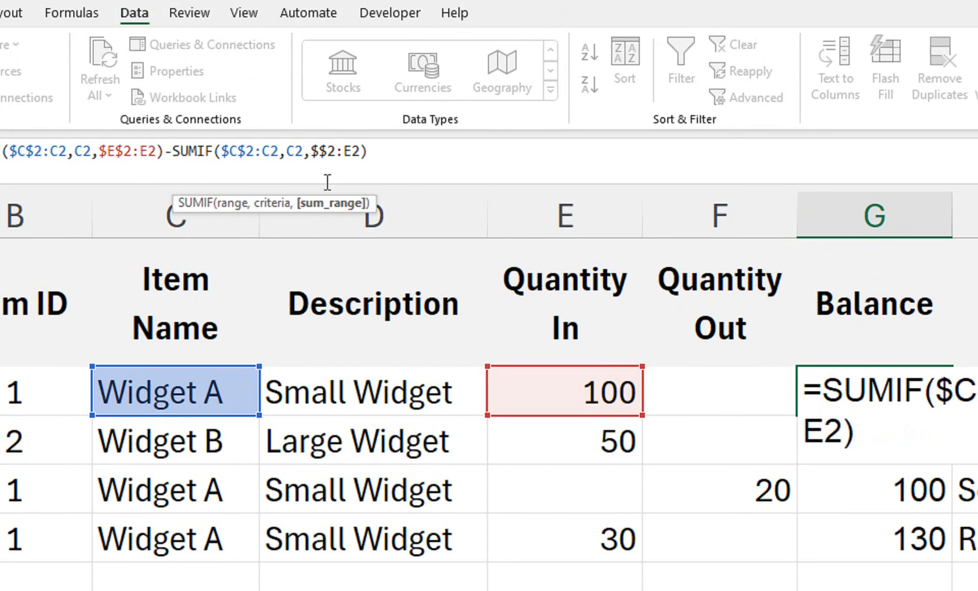
{"action": "type", "text": "F"}
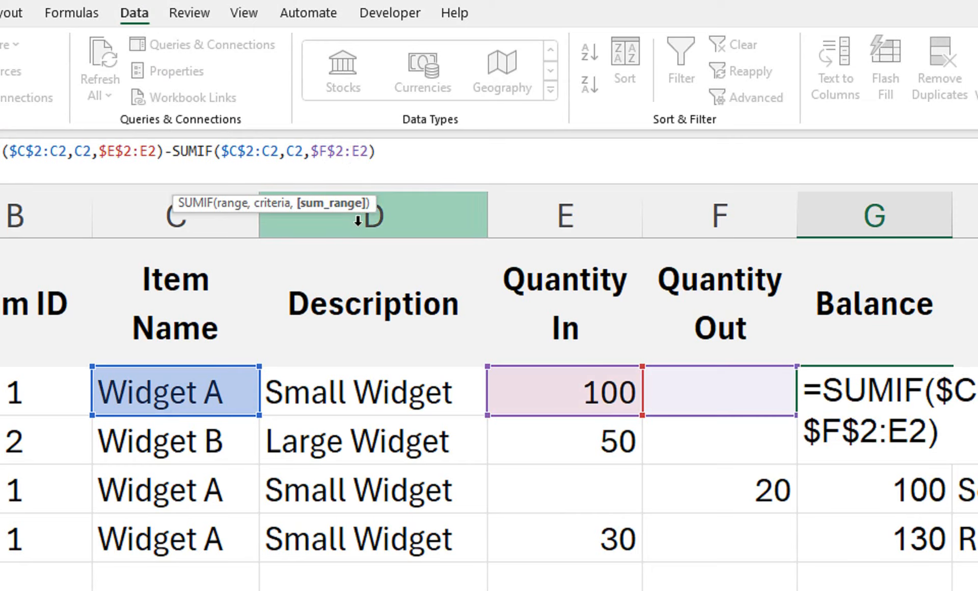
{"action": "key", "text": "BackSpace"}
{"action": "type", "text": "F"}
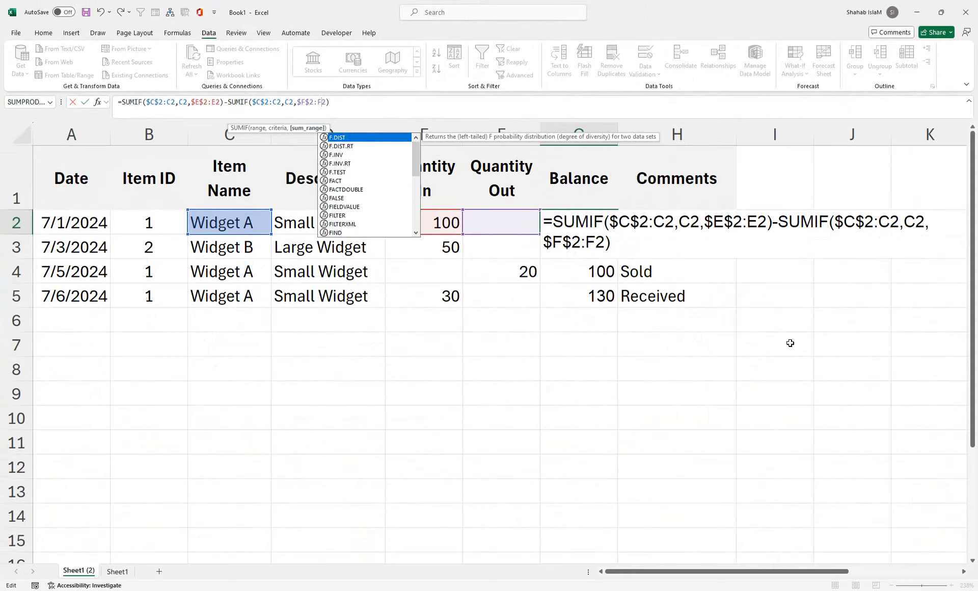
{"action": "key", "text": "Return"}
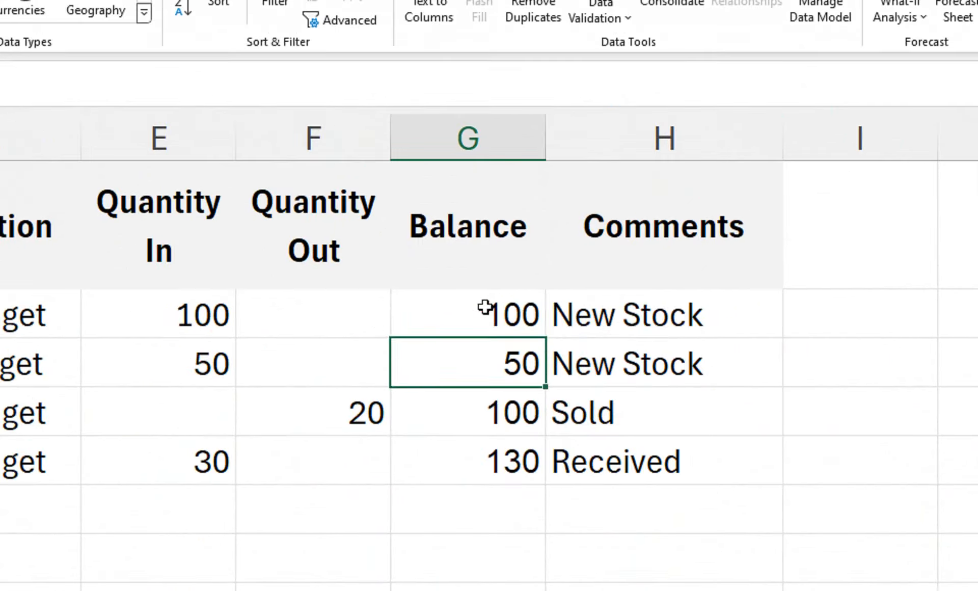
- Fill the updated G2 balance formula down the Balance column through G14
{"action": "left_click", "coordinate": [586, 221]}
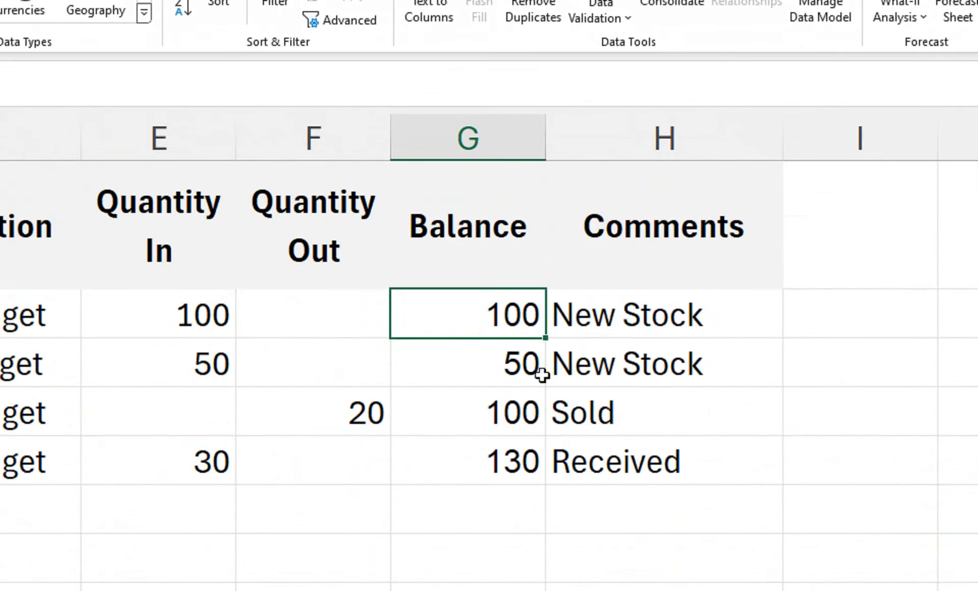
{"action": "left_click_drag", "start_coordinate": [548, 340], "coordinate": [561, 590]}
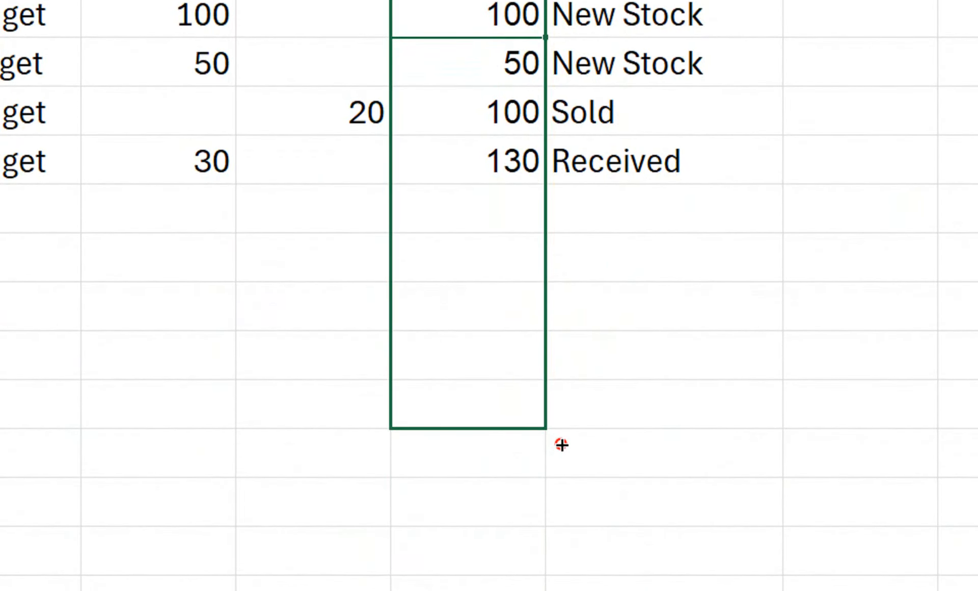
{"action": "left_click_drag", "start_coordinate": [561, 445], "coordinate": [560, 590]}
{"action": "left_click_drag", "start_coordinate": [561, 449], "coordinate": [560, 451]}
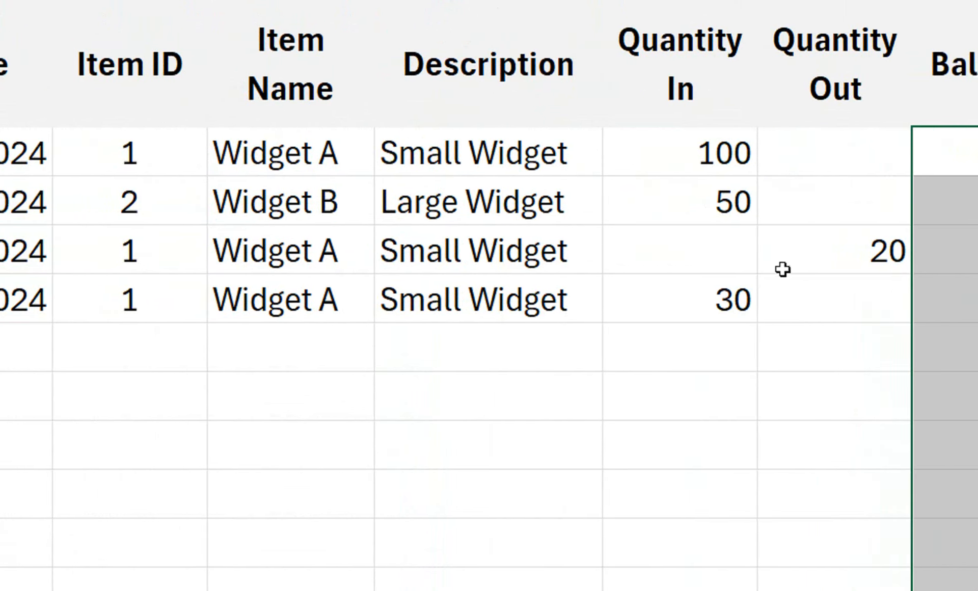
- Check the Widget A balances in G2, G4 and G5 against the quantities in and out
{"action": "left_click", "coordinate": [832, 257]}
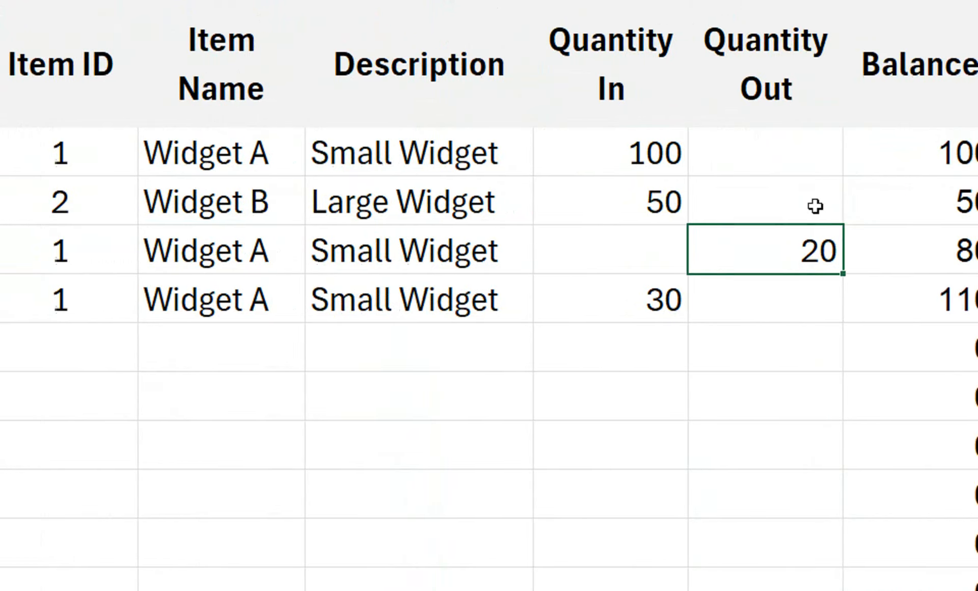
{"action": "left_click", "coordinate": [876, 166]}
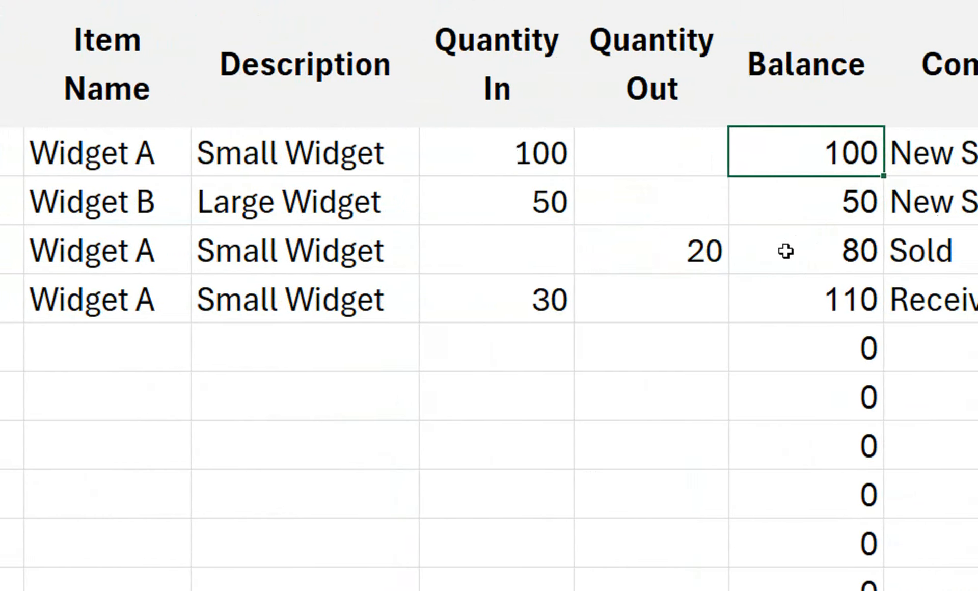
{"action": "left_click", "coordinate": [899, 250]}
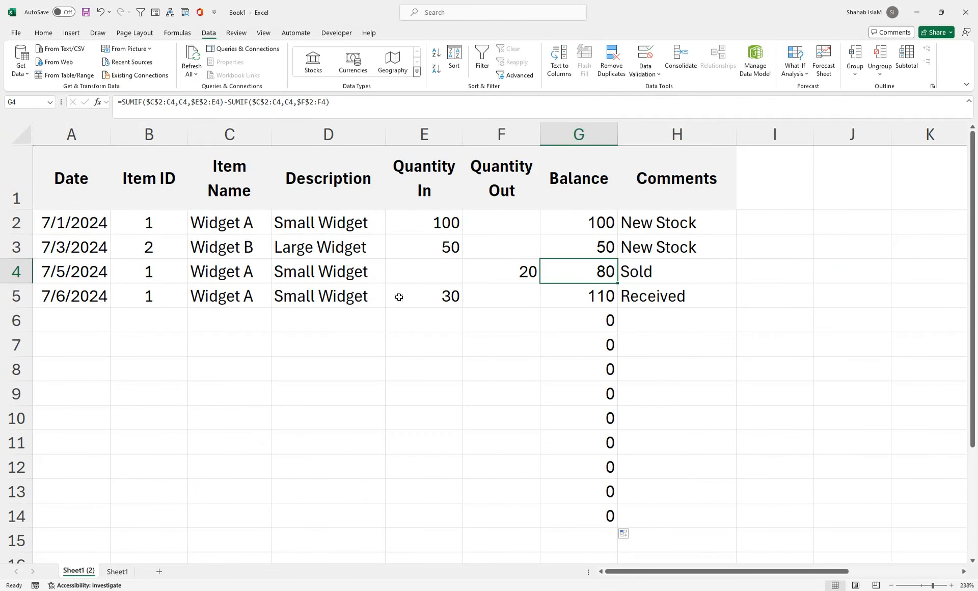
{"action": "left_click", "coordinate": [402, 296]}
{"action": "left_click", "coordinate": [595, 273]}
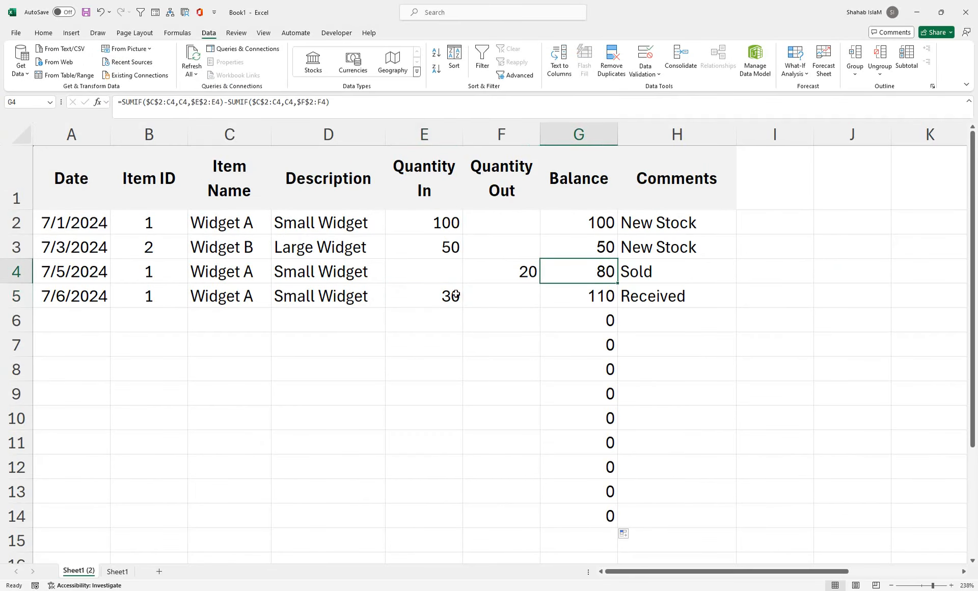
{"action": "left_click", "coordinate": [616, 297]}
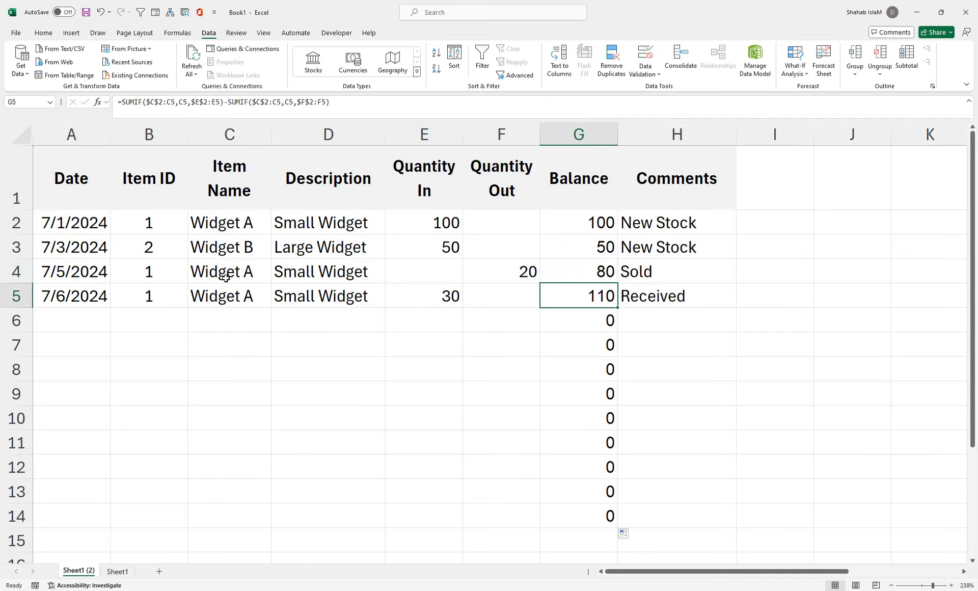
- Extend the date series from A5 to 7/7/2024 in A6 and enter 2 as the Item ID in B6
{"action": "left_click", "coordinate": [98, 311]}
{"action": "key", "text": "Up"}
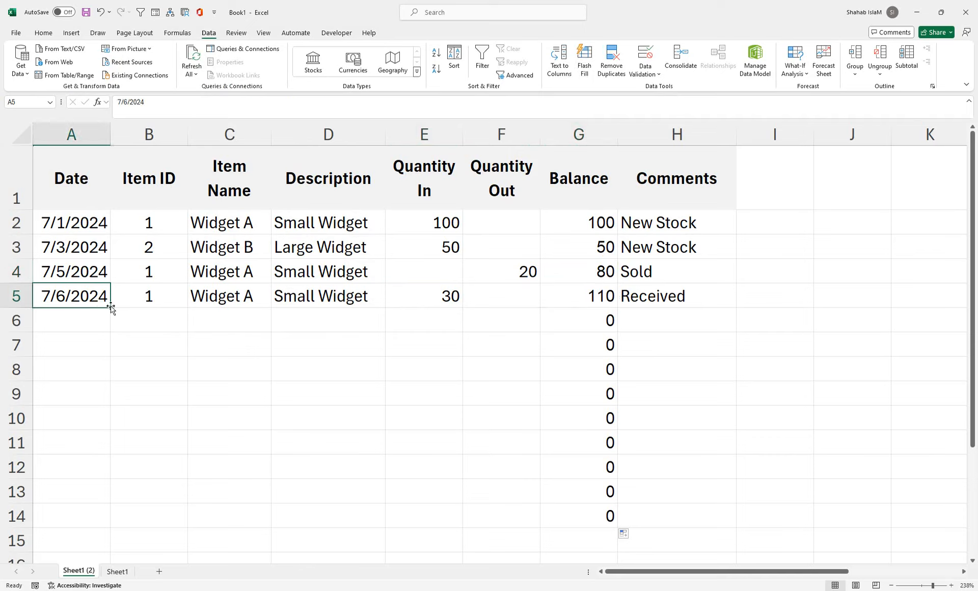
{"action": "left_click_drag", "start_coordinate": [111, 308], "coordinate": [115, 334]}
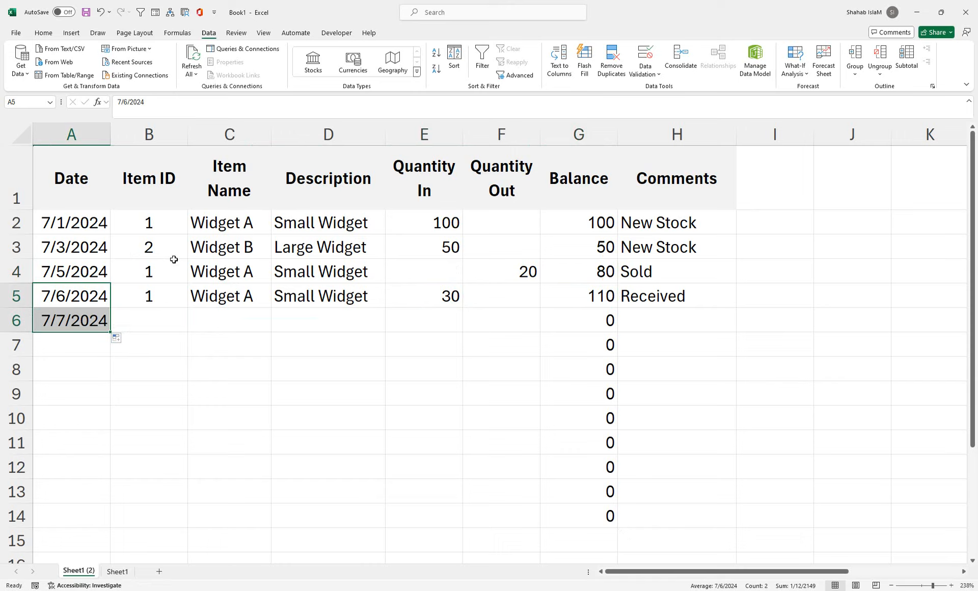
{"action": "left_click", "coordinate": [162, 315]}
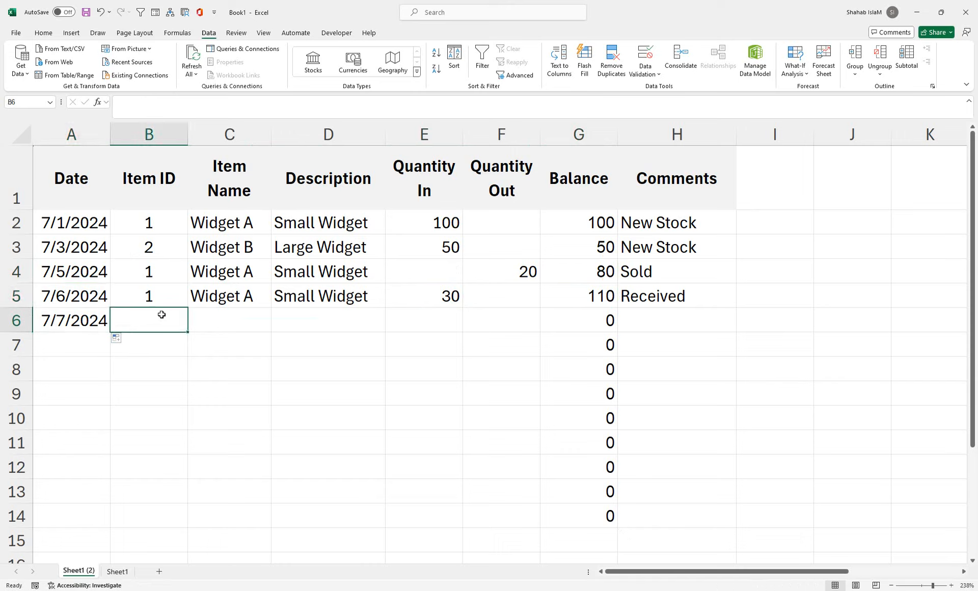
{"action": "type", "text": "3"}
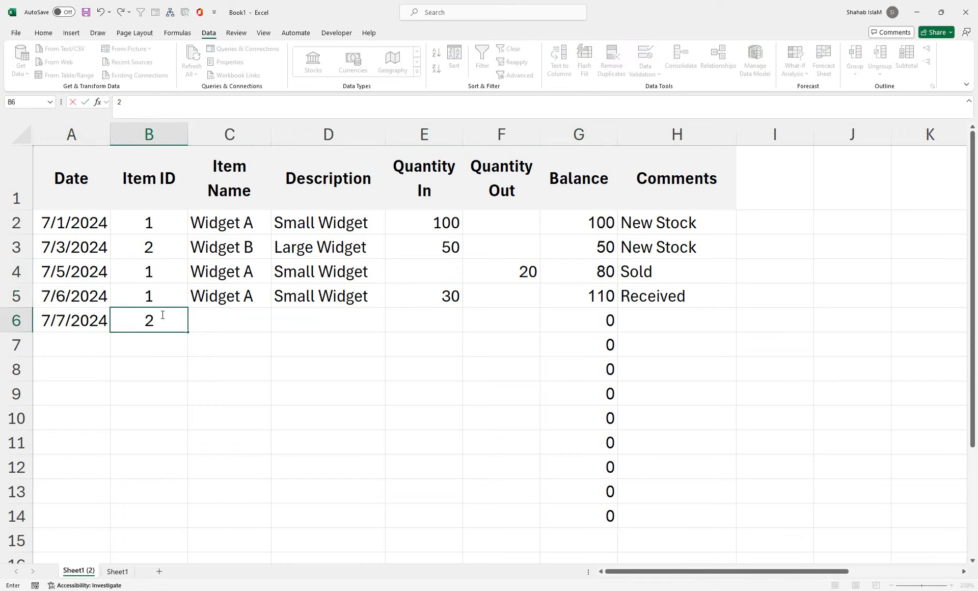
{"action": "key", "text": "Return"}
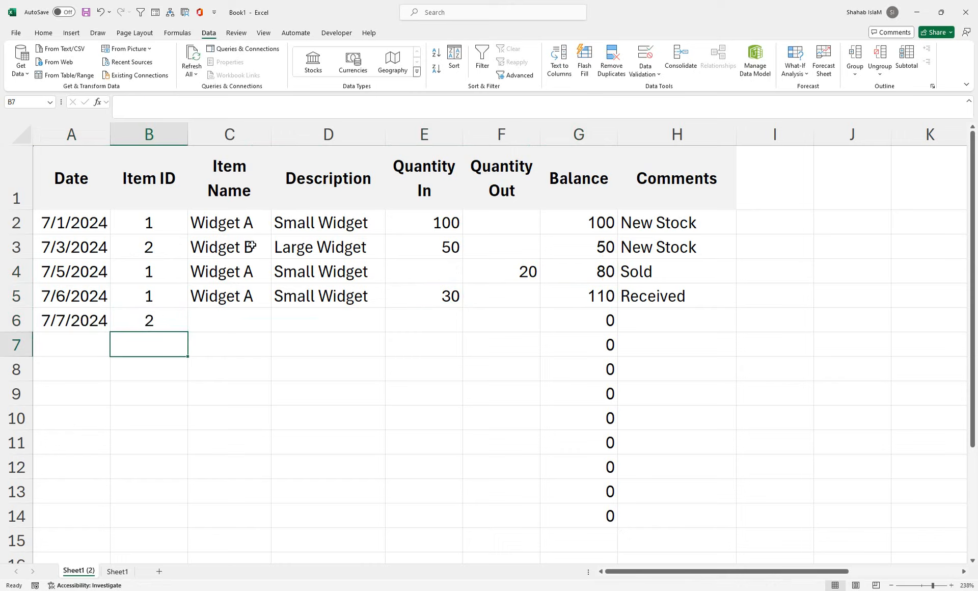
- Copy the Widget B item name and Large Widget description from C3:D3 into C6:D6
{"action": "left_click_drag", "start_coordinate": [251, 246], "coordinate": [301, 257]}
{"action": "key", "text": "ctrl+c"}
{"action": "left_click", "coordinate": [258, 319]}
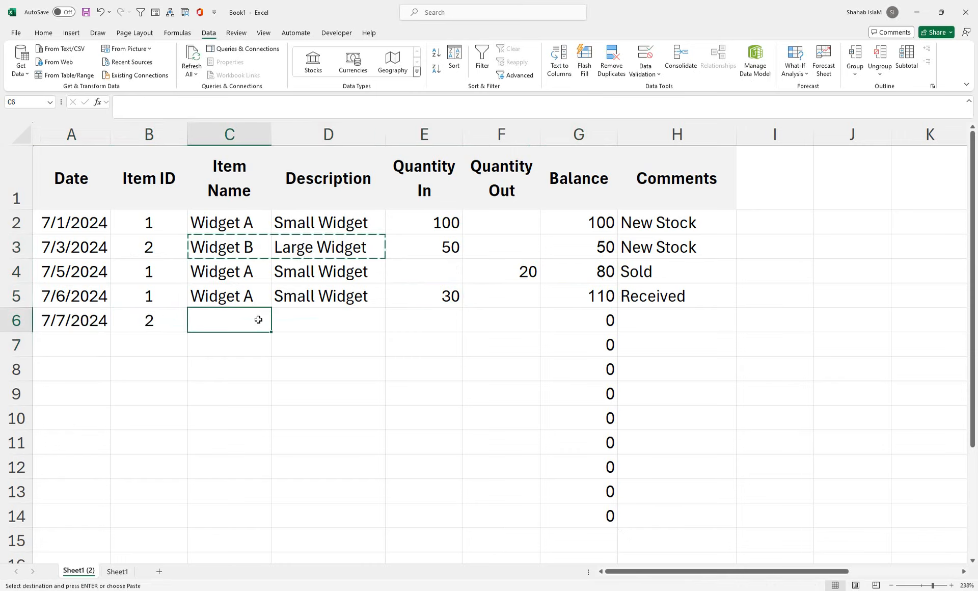
{"action": "key", "text": "ctrl+v"}
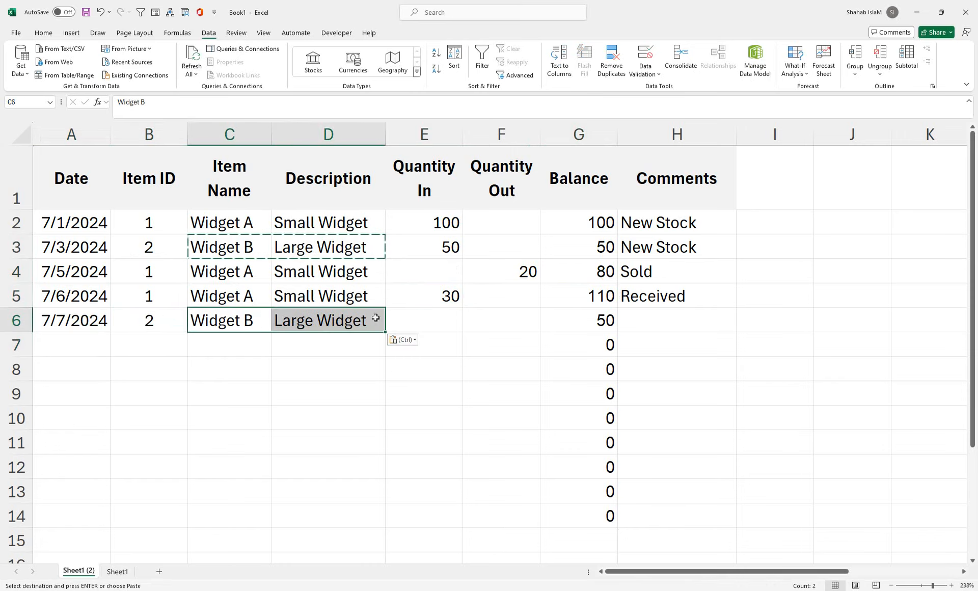
- Set the row 6 comment to Sold and enter 25 as its Quantity Out in F6
{"action": "left_click", "coordinate": [450, 323]}
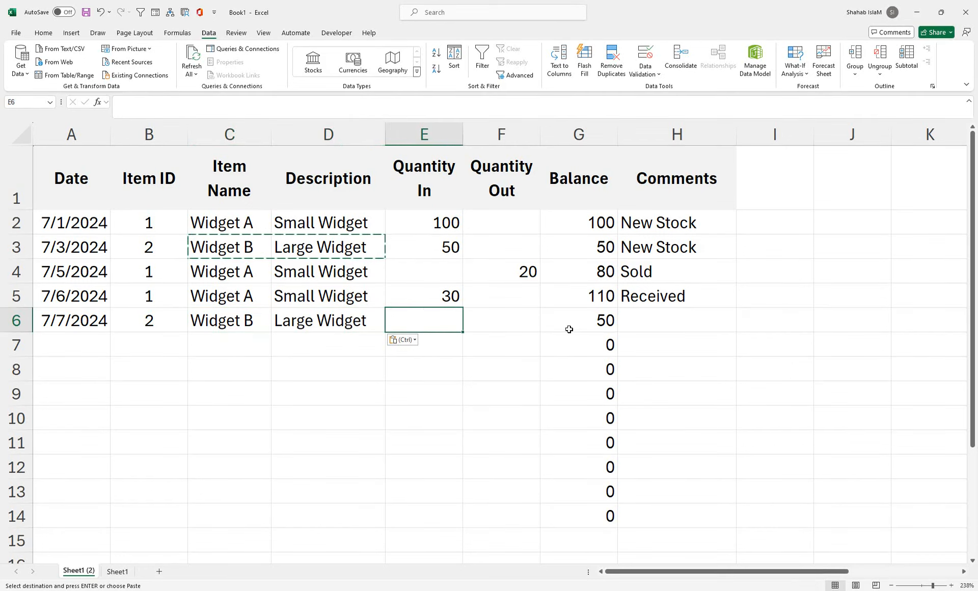
{"action": "left_click", "coordinate": [639, 325]}
{"action": "left_click", "coordinate": [741, 327]}
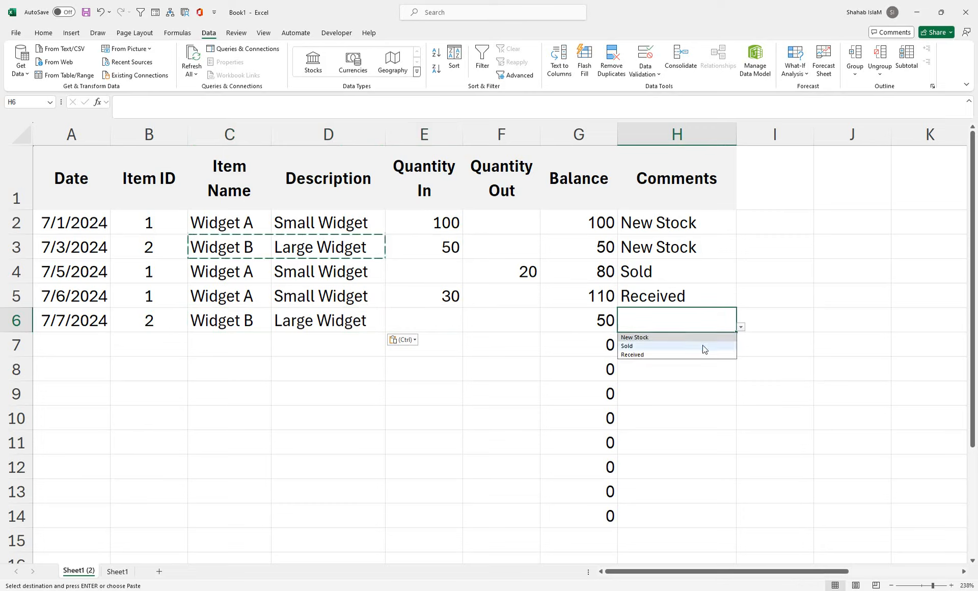
{"action": "left_click", "coordinate": [684, 346]}
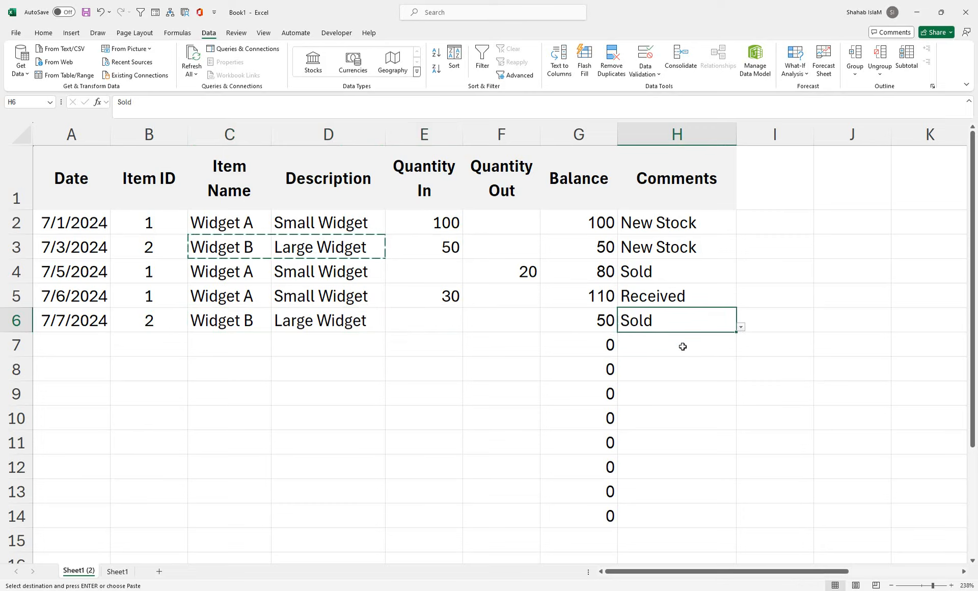
{"action": "left_click", "coordinate": [507, 317]}
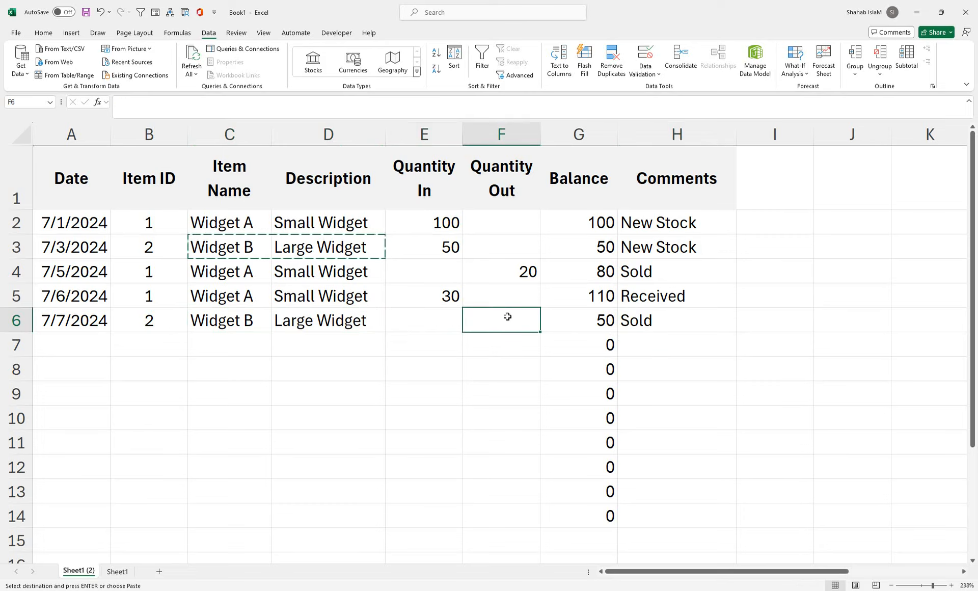
{"action": "type", "text": "25"}
{"action": "key", "text": "Return"}
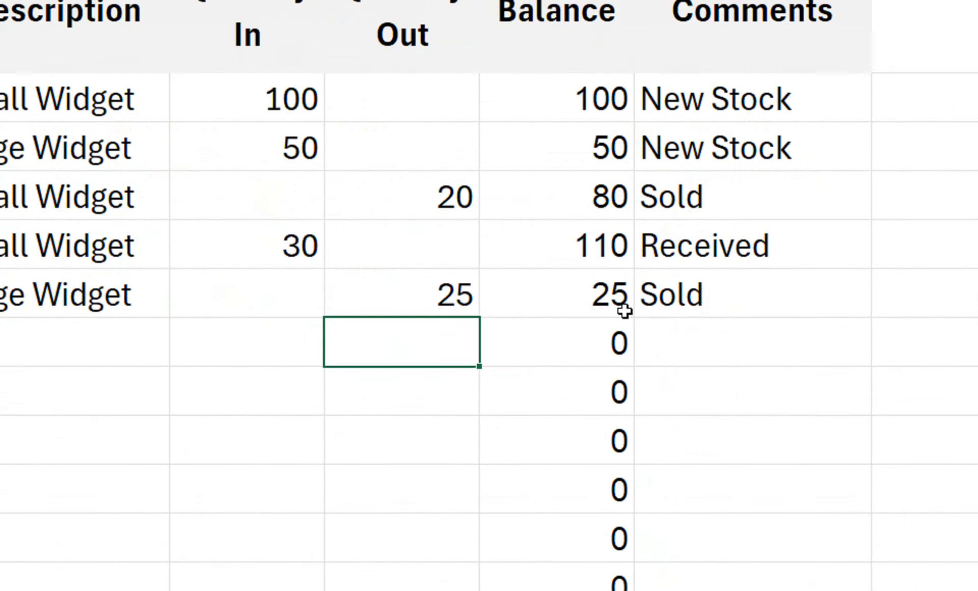
- Extend the date series from A6 to 7/8/2024 in A7 and enter 2 as the Item ID in B7
{"action": "left_click", "coordinate": [174, 300]}
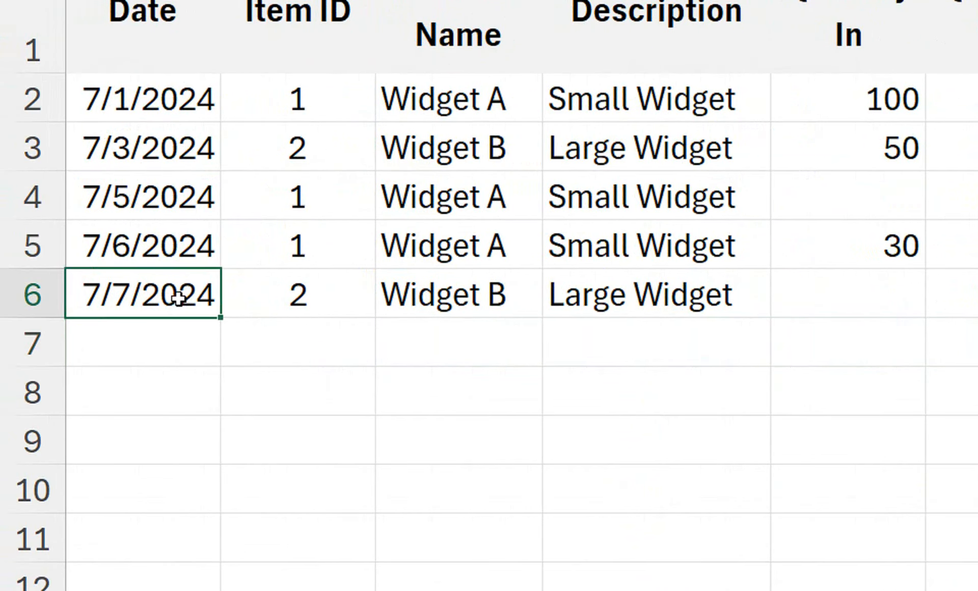
{"action": "left_click_drag", "start_coordinate": [224, 319], "coordinate": [229, 345]}
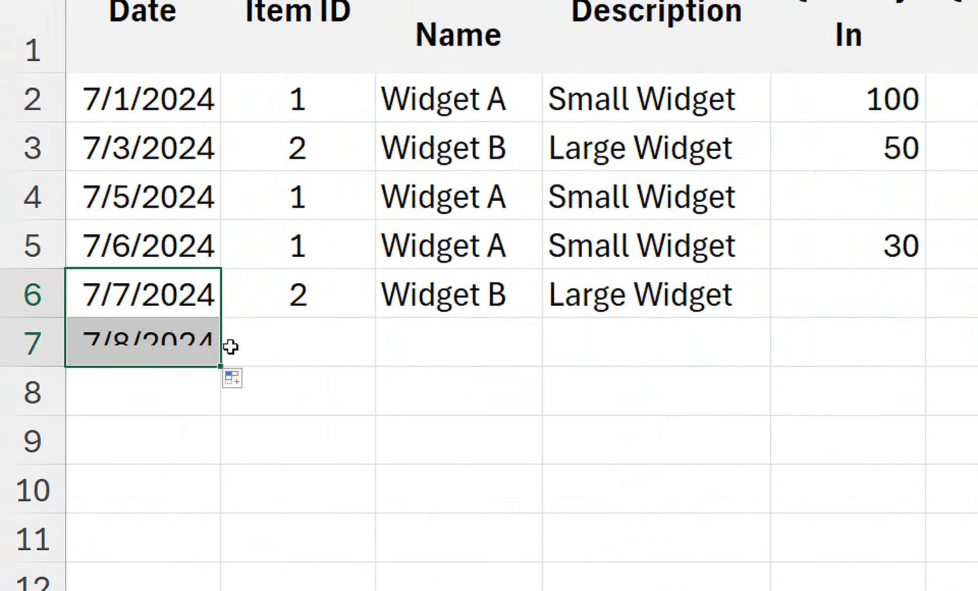
{"action": "left_click", "coordinate": [307, 343]}
{"action": "type", "text": "2"}
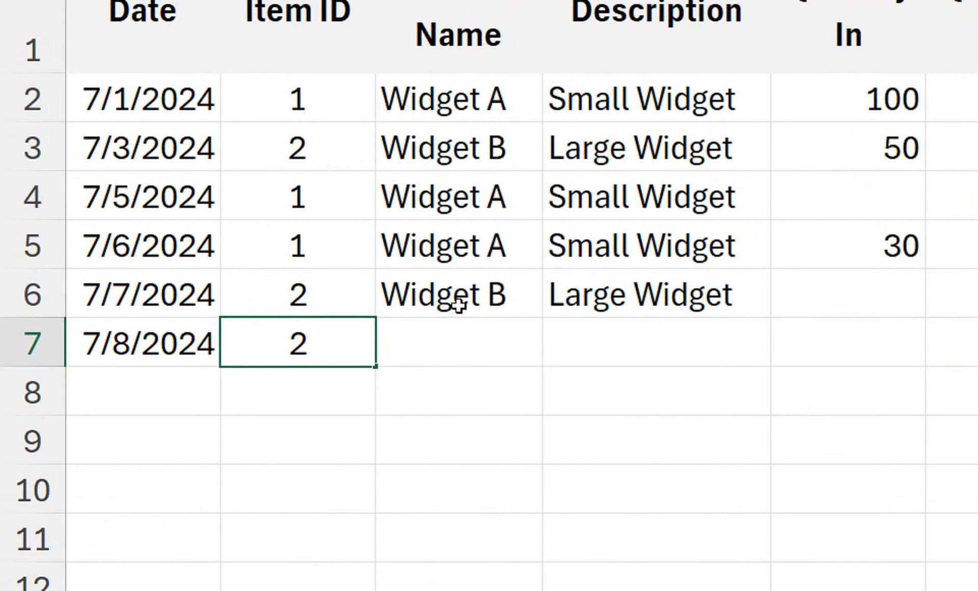
- Fill the Widget B name and Large Widget description down to row 7 and enter 50 as Quantity In in E7
{"action": "left_click_drag", "start_coordinate": [459, 301], "coordinate": [559, 356]}
{"action": "key", "text": "ctrl+d"}
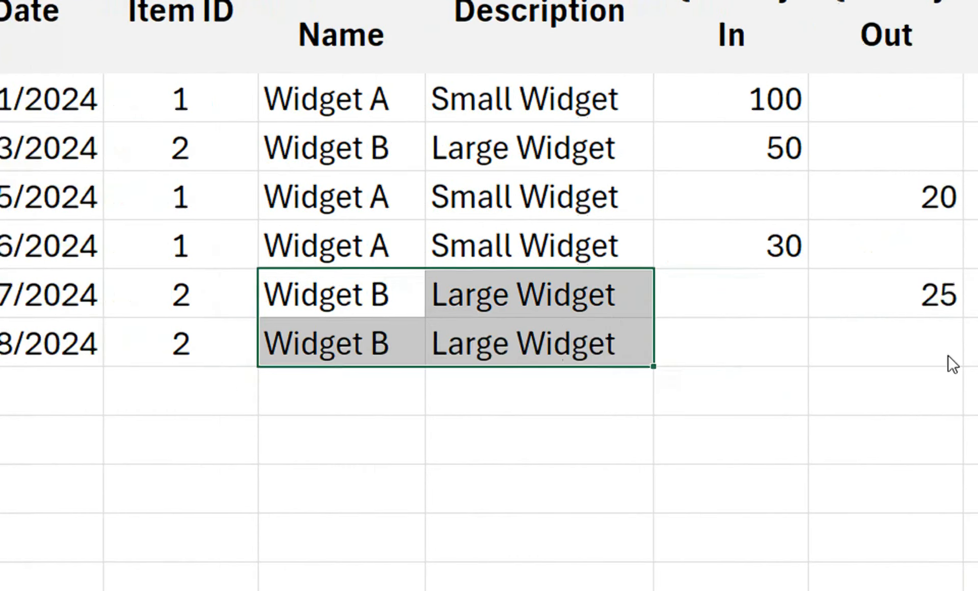
{"action": "left_click", "coordinate": [819, 358]}
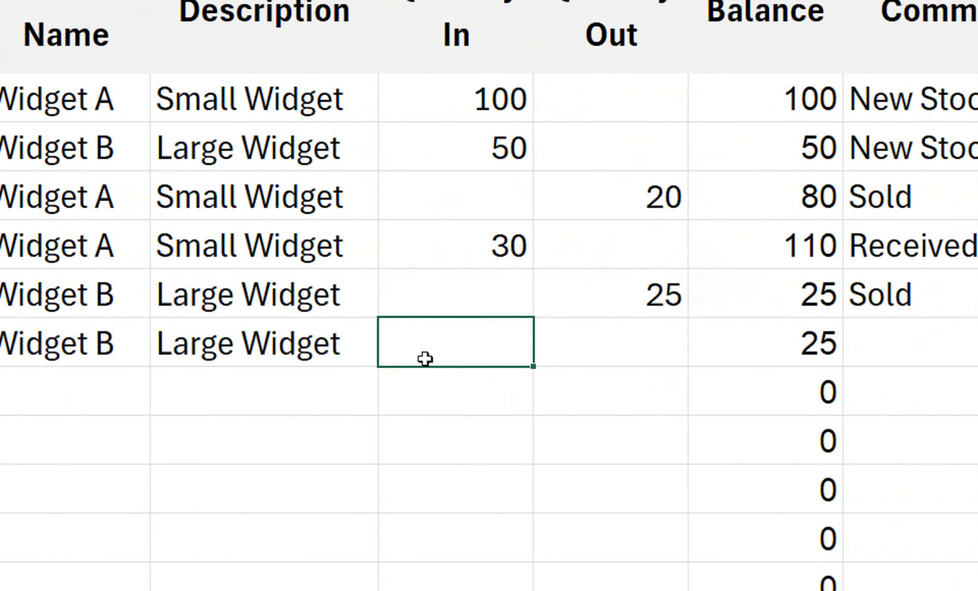
{"action": "type", "text": "50"}
{"action": "key", "text": "Return"}
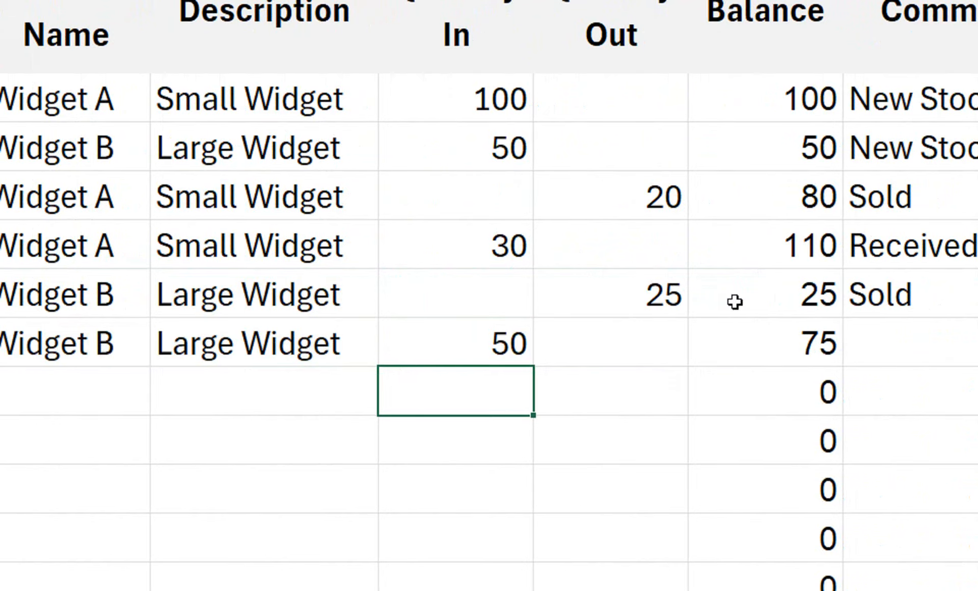
- Check the row 7 balance and set the comment in H7 to Received
{"action": "left_click", "coordinate": [774, 342]}
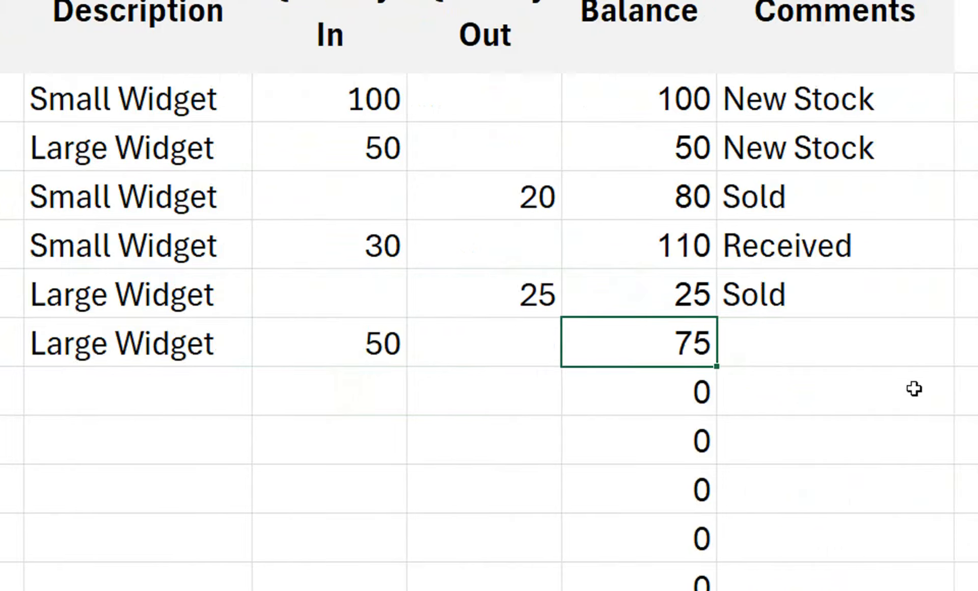
{"action": "left_click", "coordinate": [790, 351]}
{"action": "left_click", "coordinate": [783, 356]}
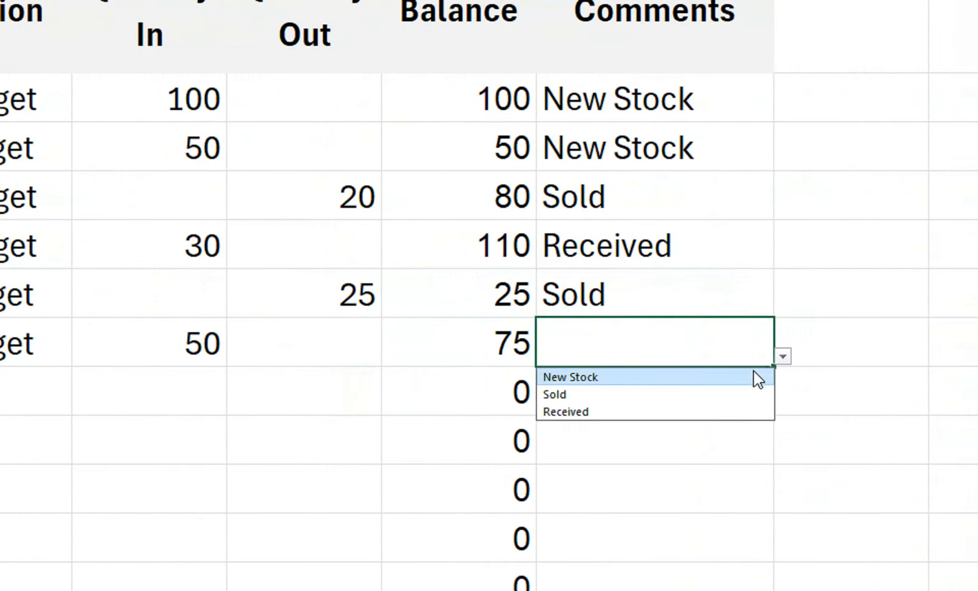
{"action": "left_click", "coordinate": [702, 411]}
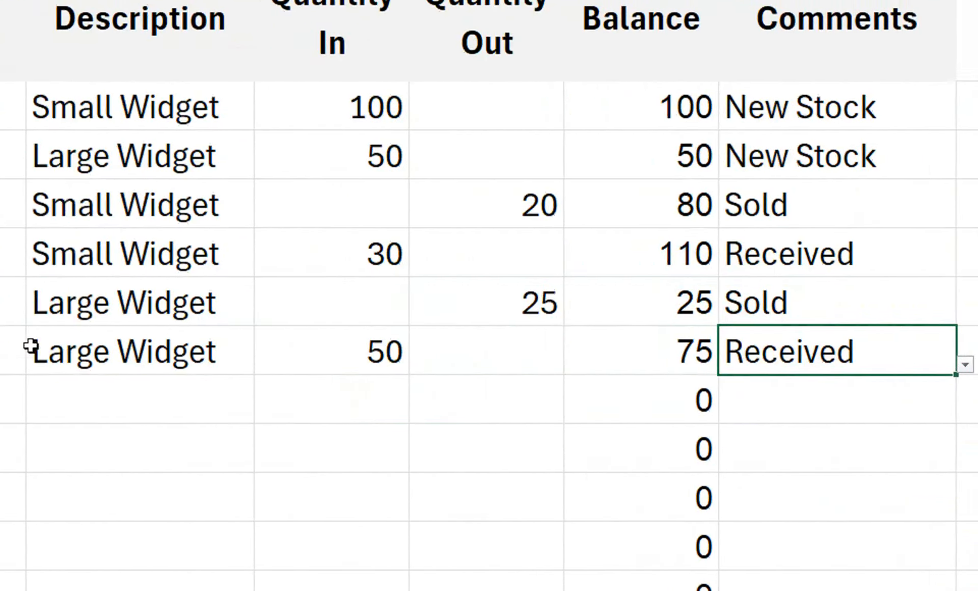
- Extend the date series from A7 to 7/9/2024 in A8 and enter 3 as the Item ID in B8
{"action": "left_click", "coordinate": [168, 345]}
{"action": "left_click_drag", "start_coordinate": [220, 381], "coordinate": [219, 414]}
{"action": "left_click", "coordinate": [200, 357]}
{"action": "left_click", "coordinate": [262, 401]}
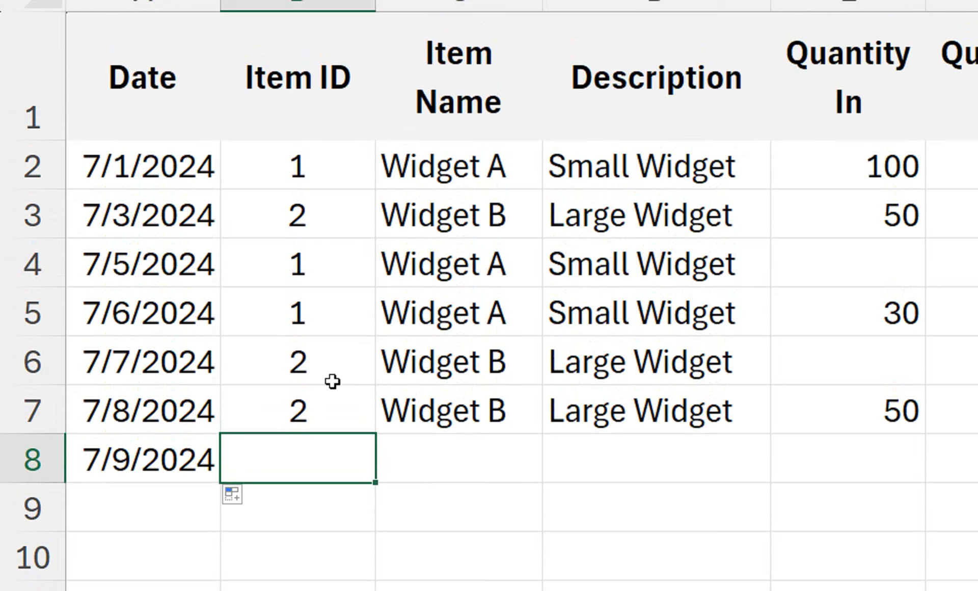
{"action": "type", "text": "3"}
{"action": "key", "text": "Return"}
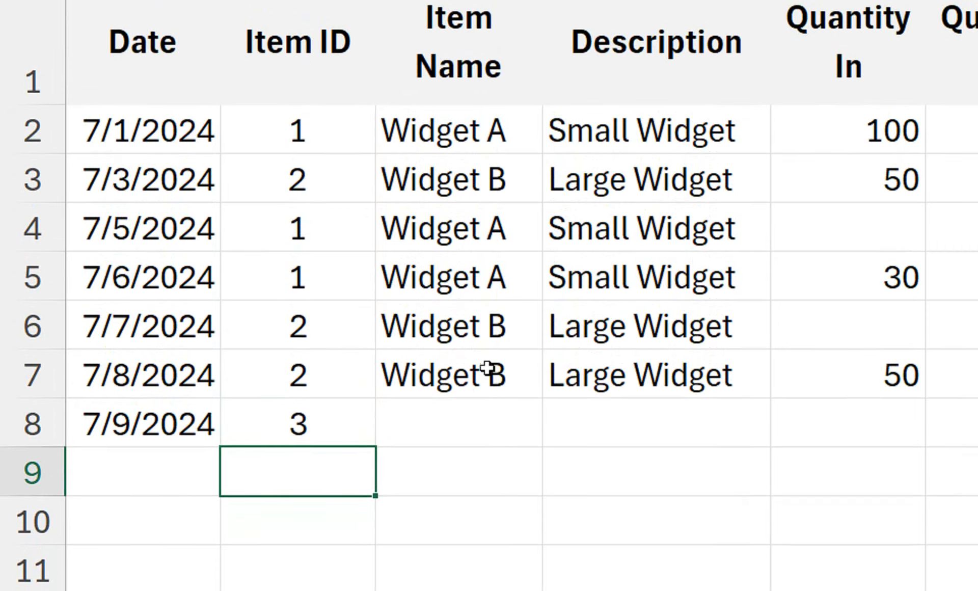
- Fill the item name from C7 down to C8 and change it to Widget C
{"action": "left_click", "coordinate": [486, 374]}
{"action": "left_click_drag", "start_coordinate": [538, 399], "coordinate": [540, 423]}
{"action": "left_click", "coordinate": [533, 423]}
{"action": "double_click", "coordinate": [533, 414]}
{"action": "key", "text": "BackSpace"}
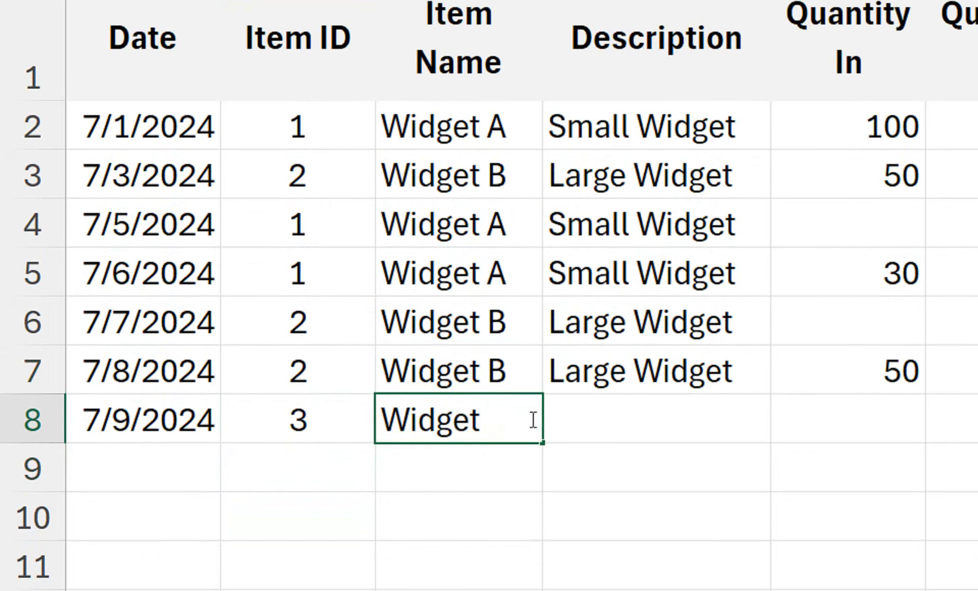
{"action": "type", "text": "C"}
- Enter Medium Widget as the description in D8
{"action": "left_click", "coordinate": [723, 441]}
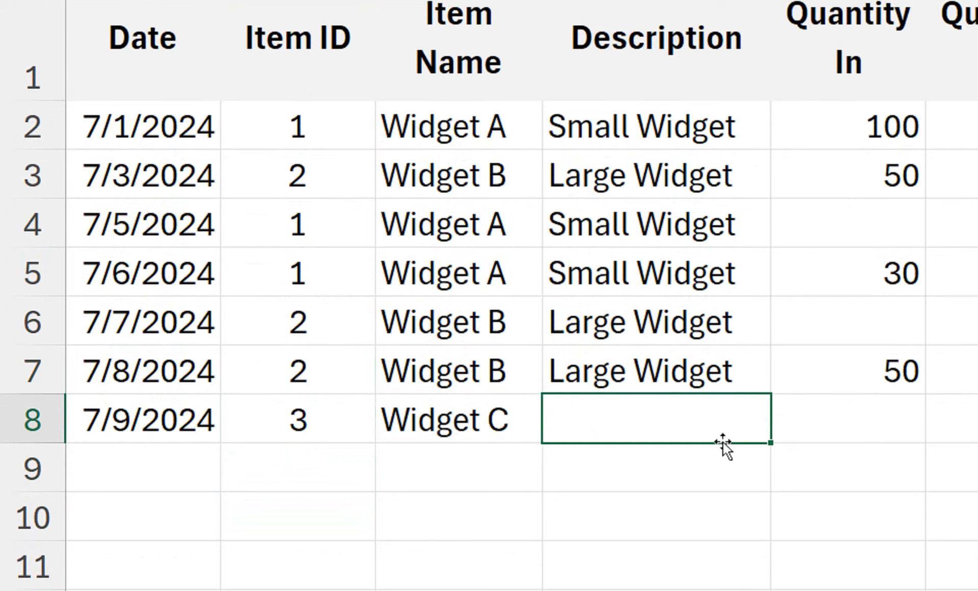
{"action": "type", "text": "Med"}
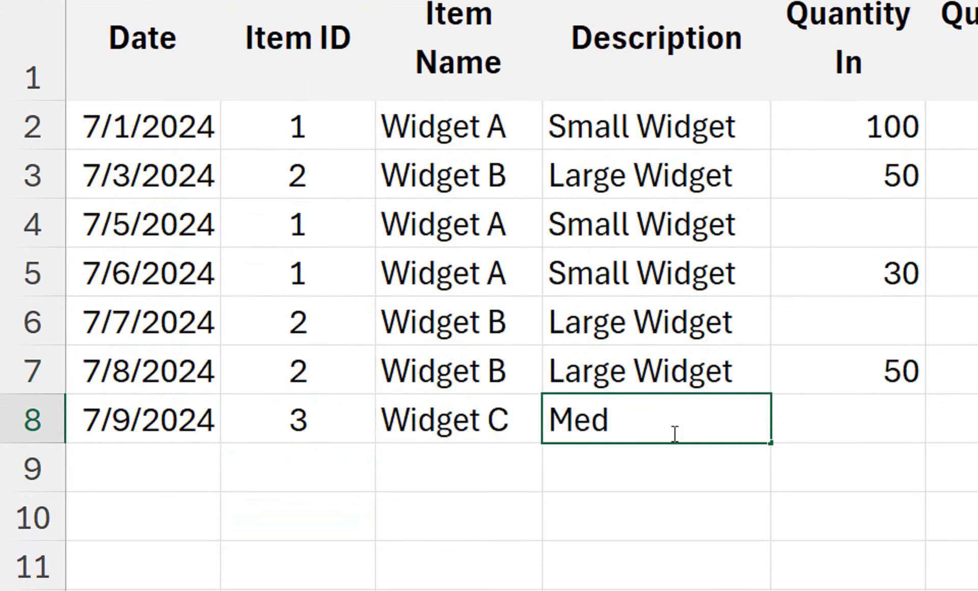
{"action": "type", "text": "ium"}
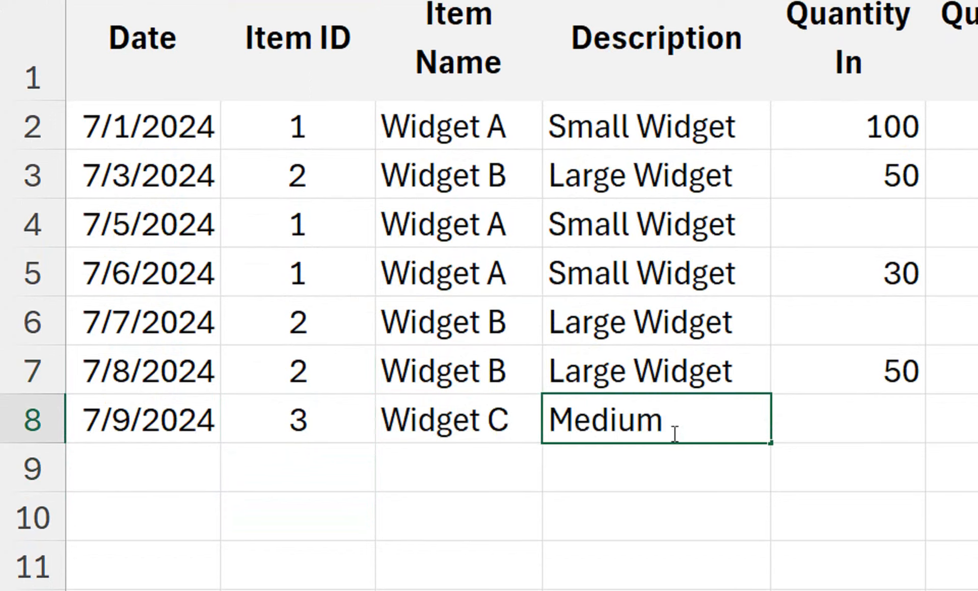
{"action": "type", "text": " Widget"}
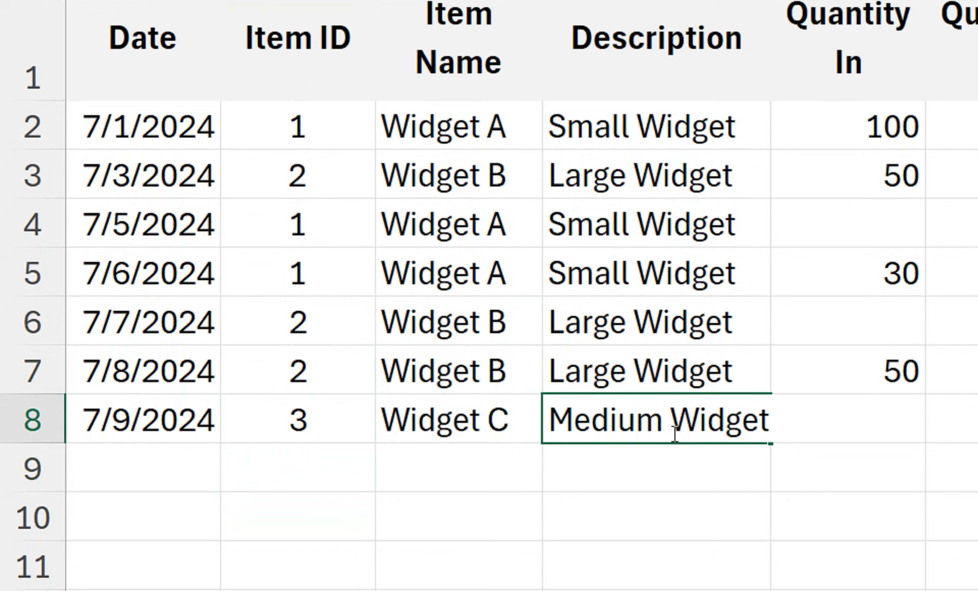
{"action": "left_click", "coordinate": [729, 503]}
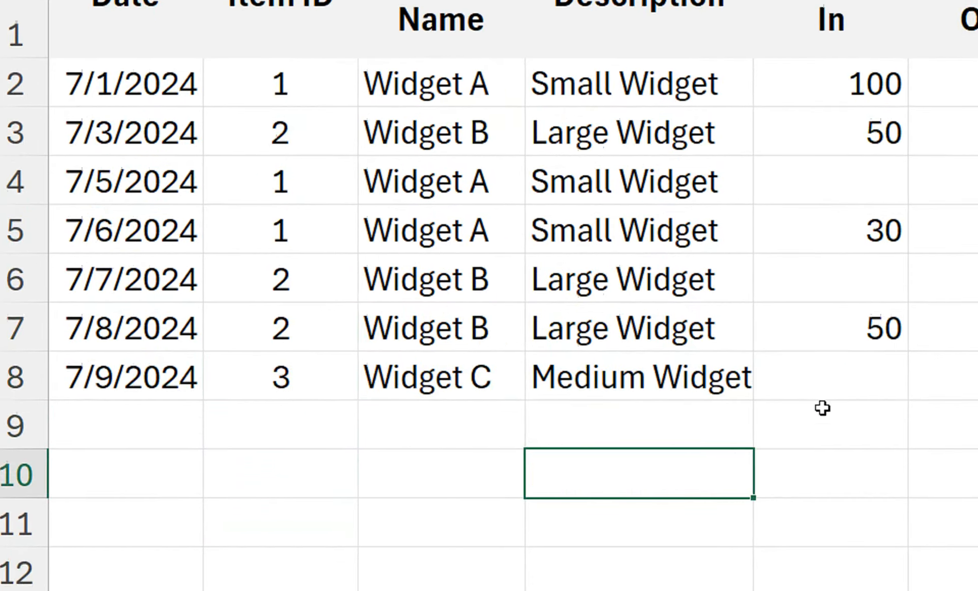
- Enter 100 as the Quantity In in E8 and set the row 8 comment to New Stock
{"action": "left_click", "coordinate": [899, 411]}
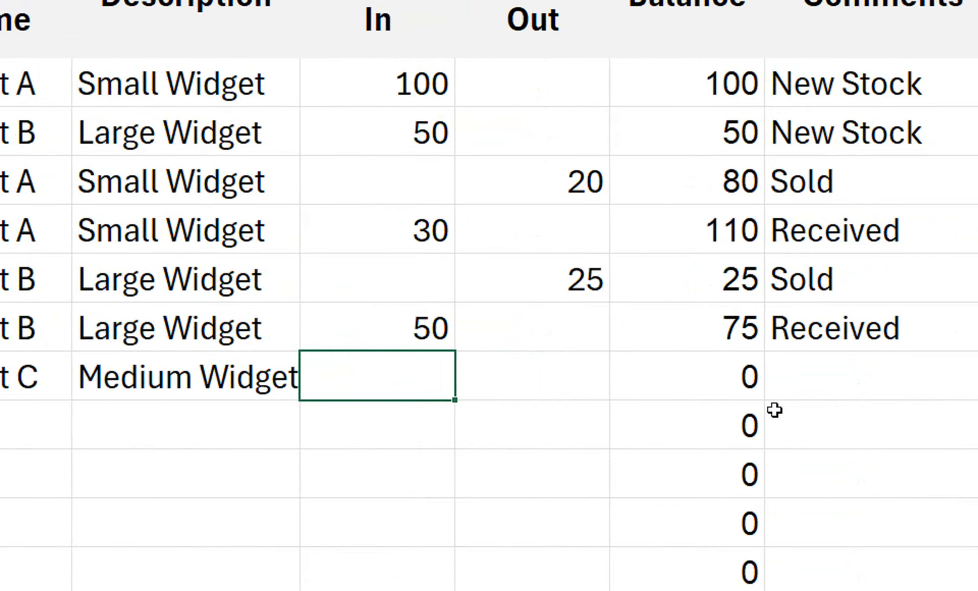
{"action": "type", "text": "100"}
{"action": "key", "text": "Return"}
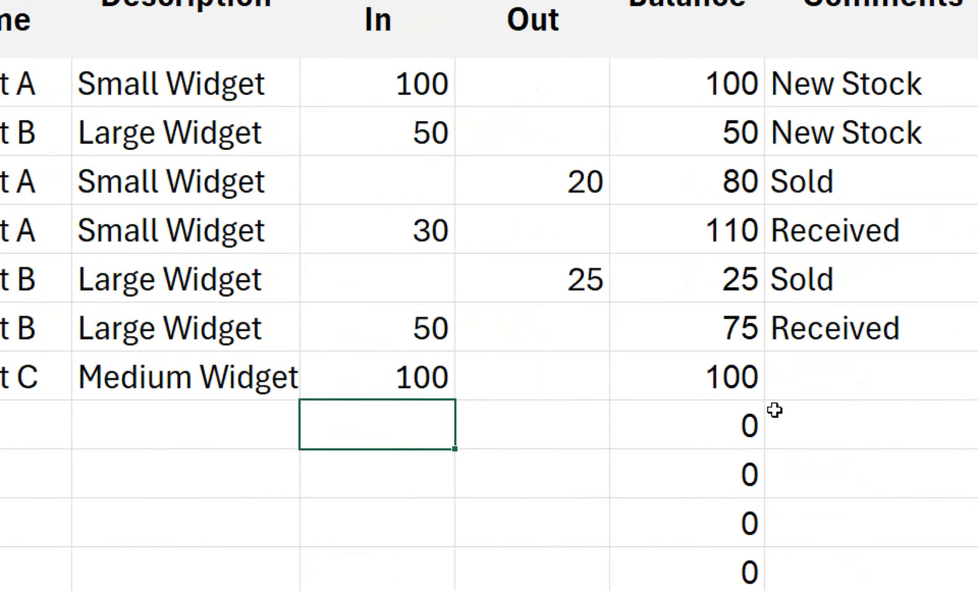
{"action": "left_click", "coordinate": [784, 382]}
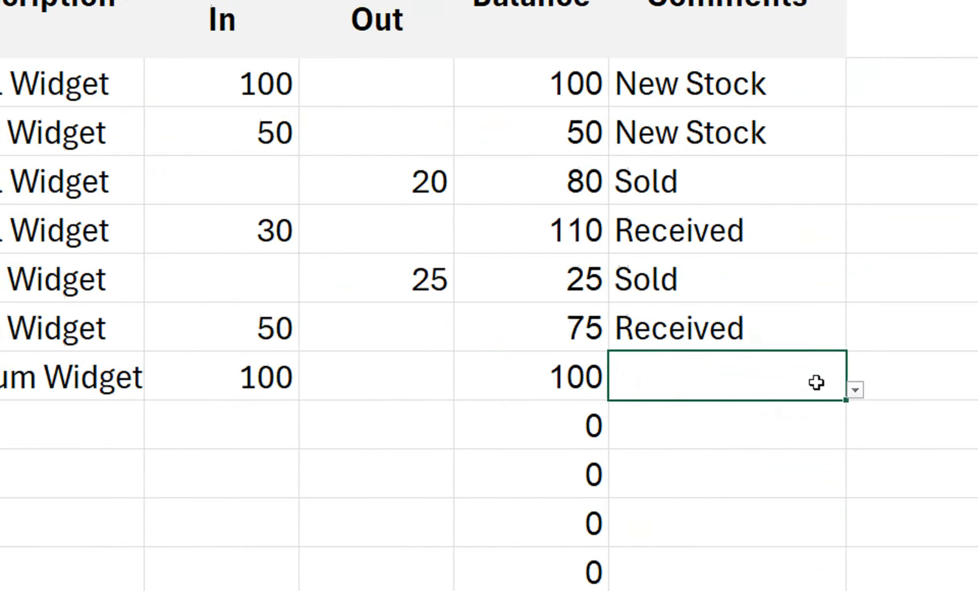
{"action": "left_click", "coordinate": [783, 390]}
{"action": "left_click", "coordinate": [743, 413]}
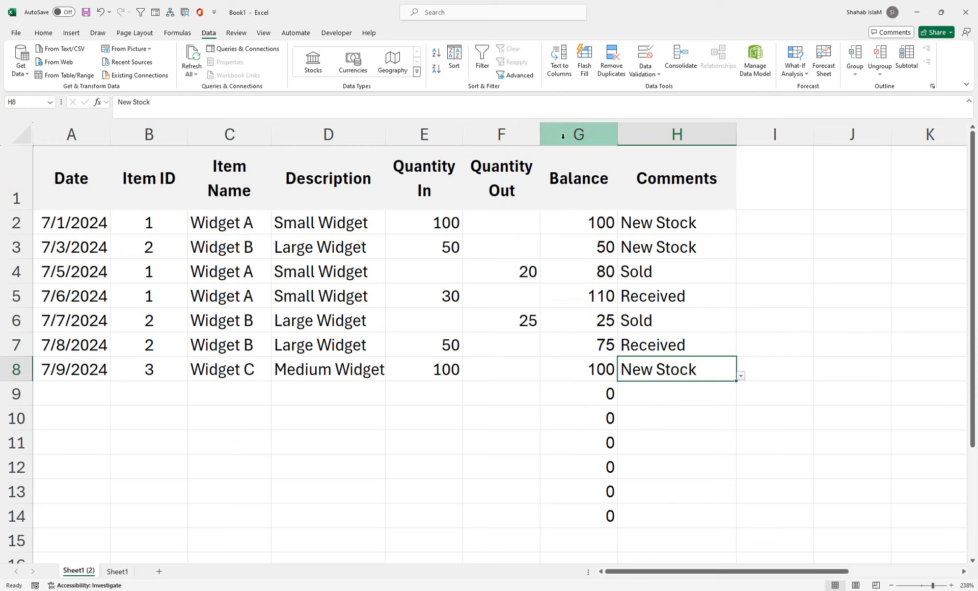
{"action": "left_click_drag", "start_coordinate": [576, 223], "coordinate": [545, 518]}
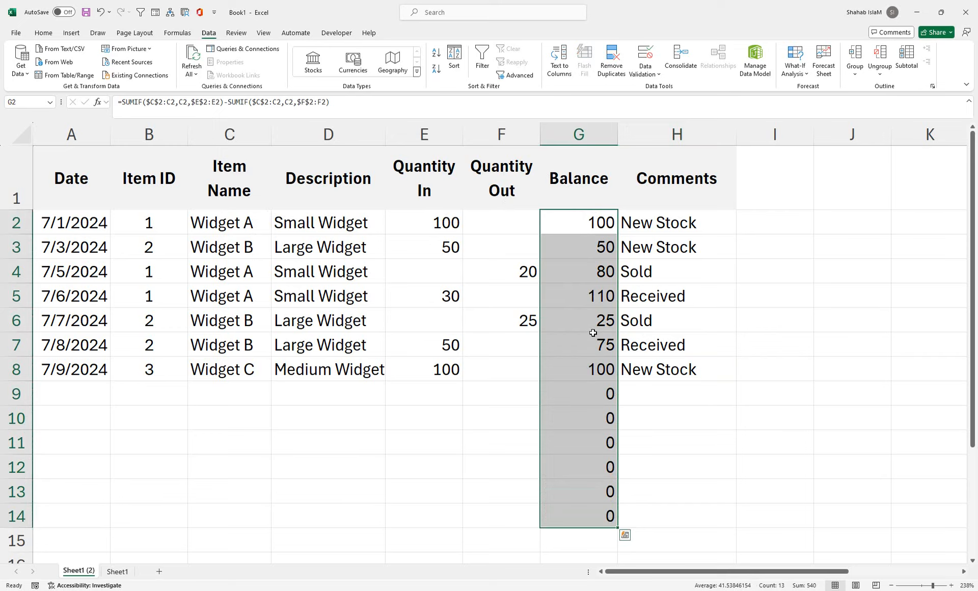
{"action": "left_click", "coordinate": [43, 33]}
{"action": "left_click", "coordinate": [469, 62]}
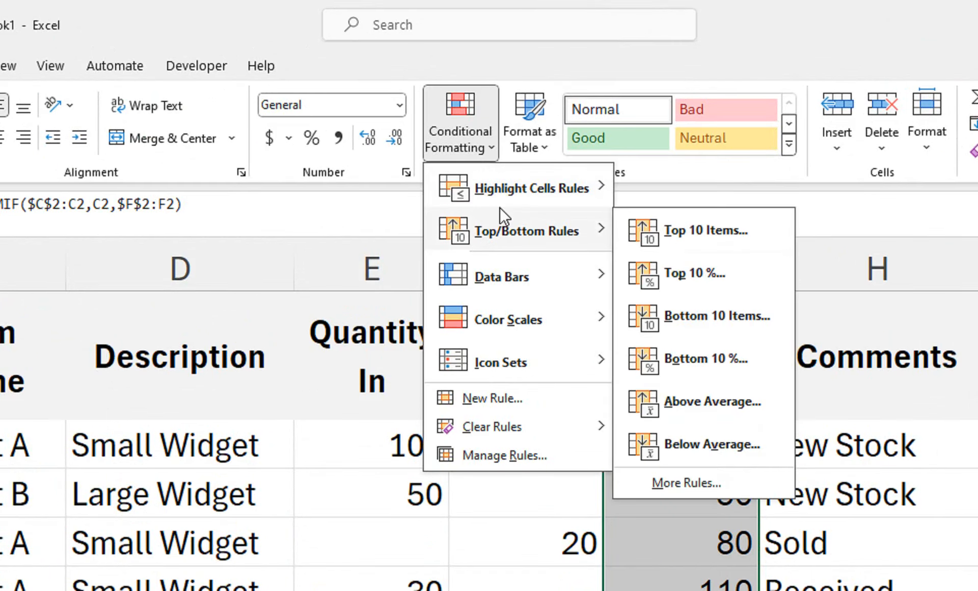
{"action": "mouse_move", "coordinate": [510, 200]}
{"action": "left_click", "coordinate": [695, 231]}
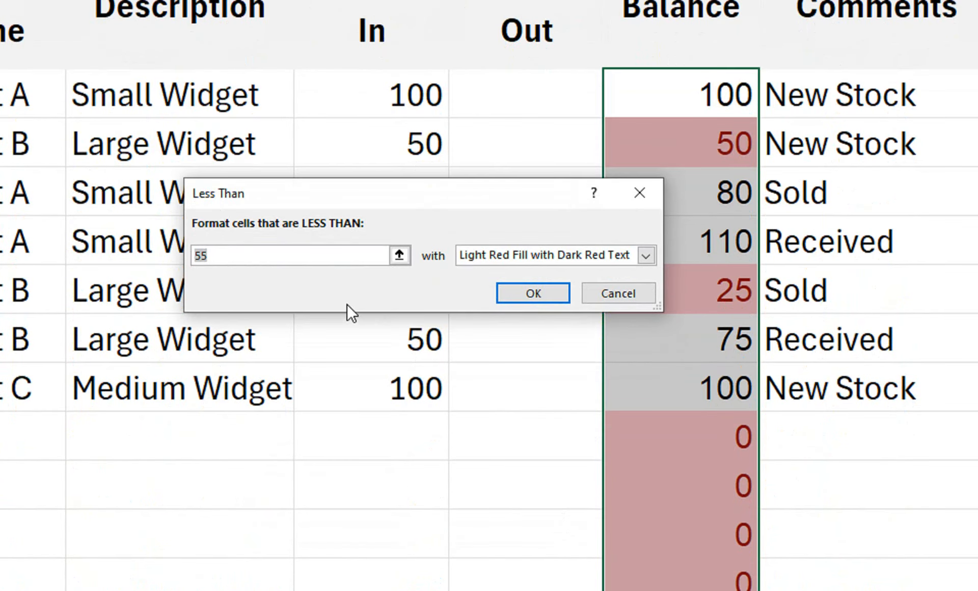
{"action": "type", "text": "30"}
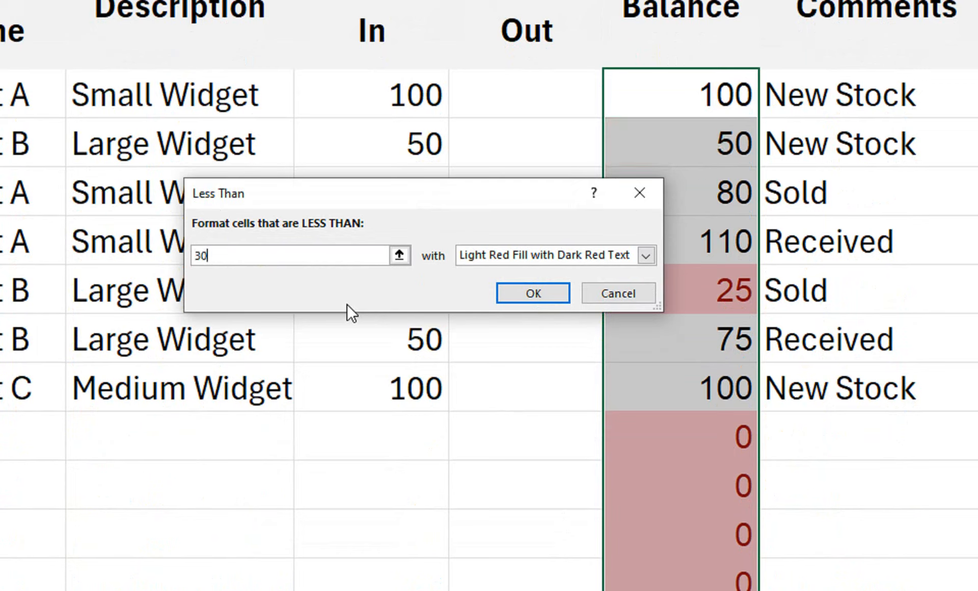
{"action": "left_click", "coordinate": [604, 298]}
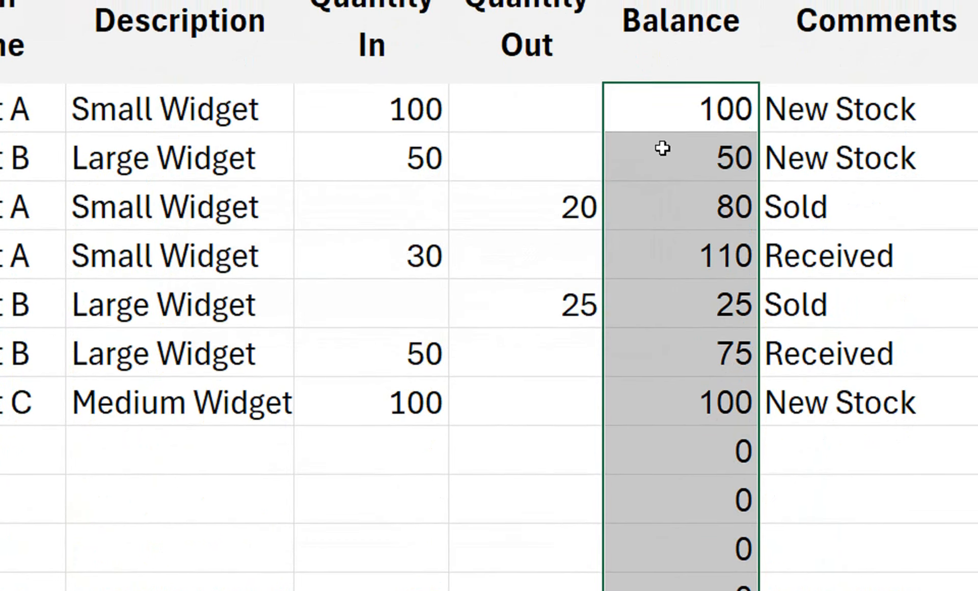
- Start a new conditional formatting rule for balances G2:G8 that uses a formula to determine which cells to format
{"action": "left_click", "coordinate": [649, 201]}
{"action": "left_click_drag", "start_coordinate": [667, 113], "coordinate": [713, 429]}
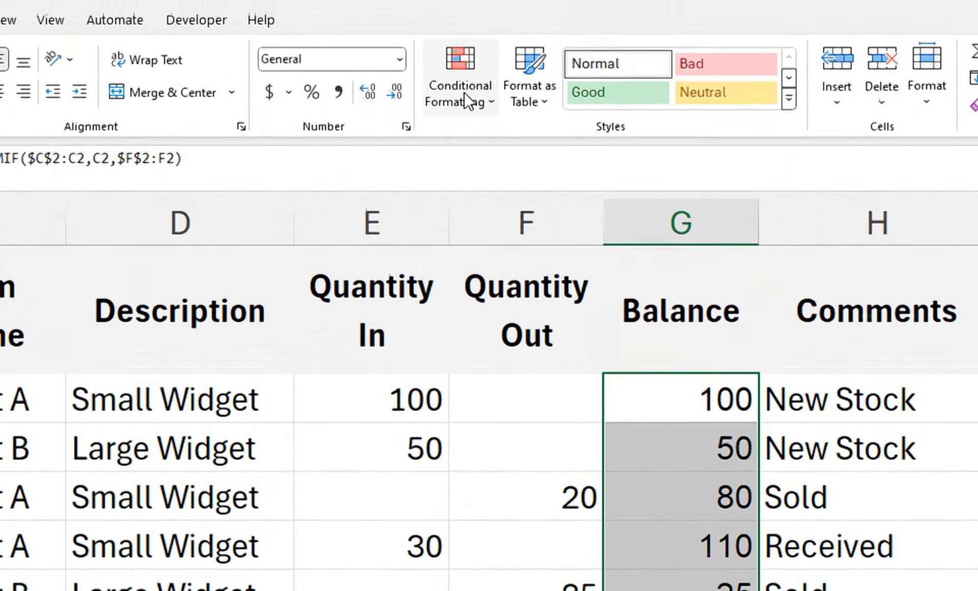
{"action": "left_click", "coordinate": [462, 95]}
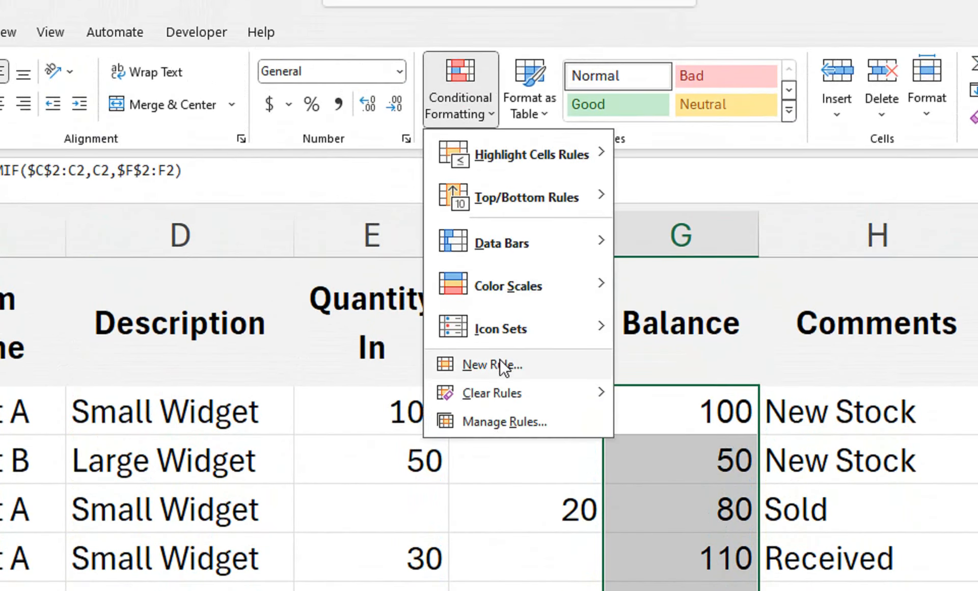
{"action": "left_click", "coordinate": [500, 358]}
{"action": "left_click", "coordinate": [196, 476]}
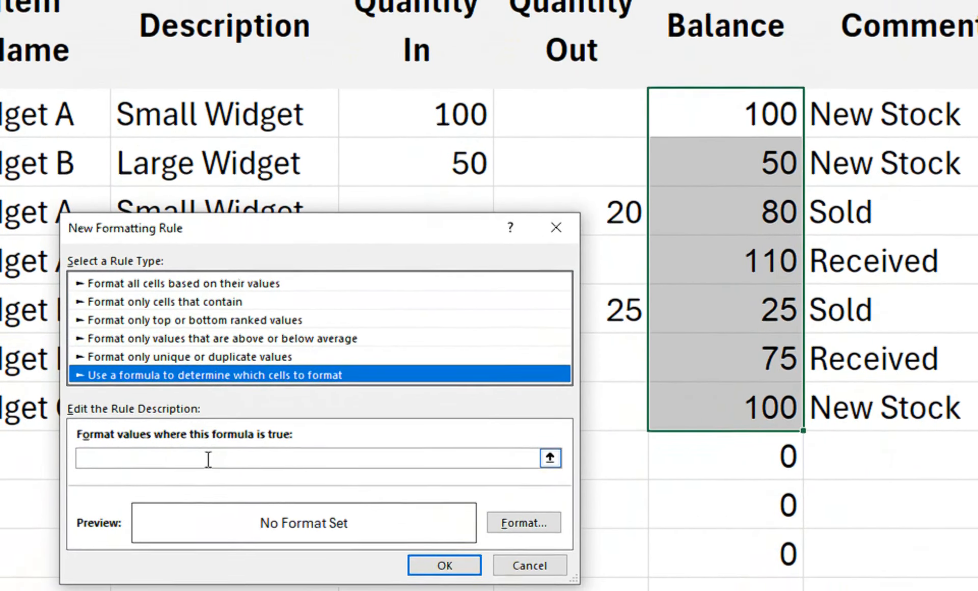
- Enter =$G2<100 as the rule's formula, with only the column reference locked
{"action": "left_click", "coordinate": [207, 458]}
{"action": "left_click", "coordinate": [657, 116]}
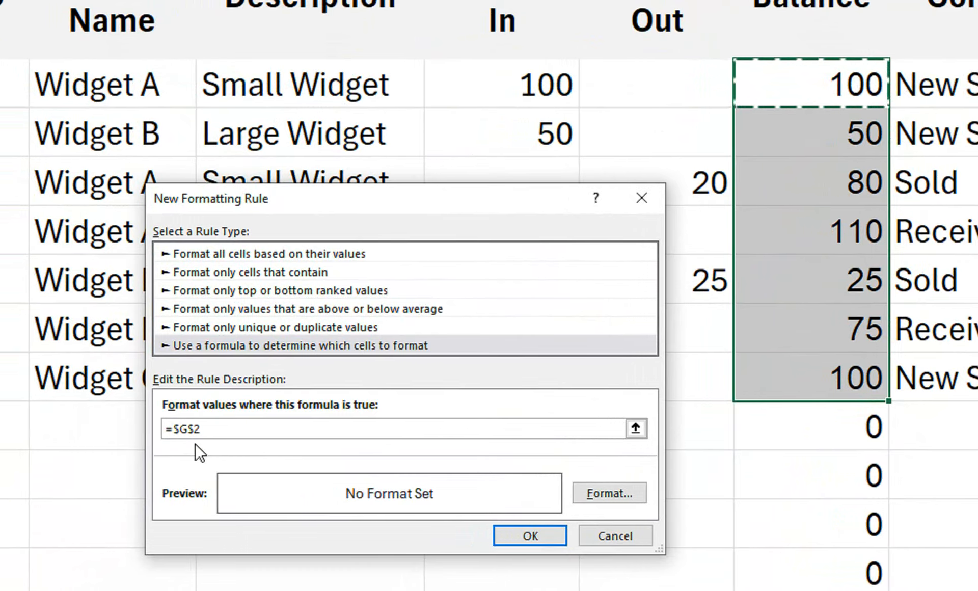
{"action": "key", "text": "F4"}
{"action": "key", "text": "F4"}
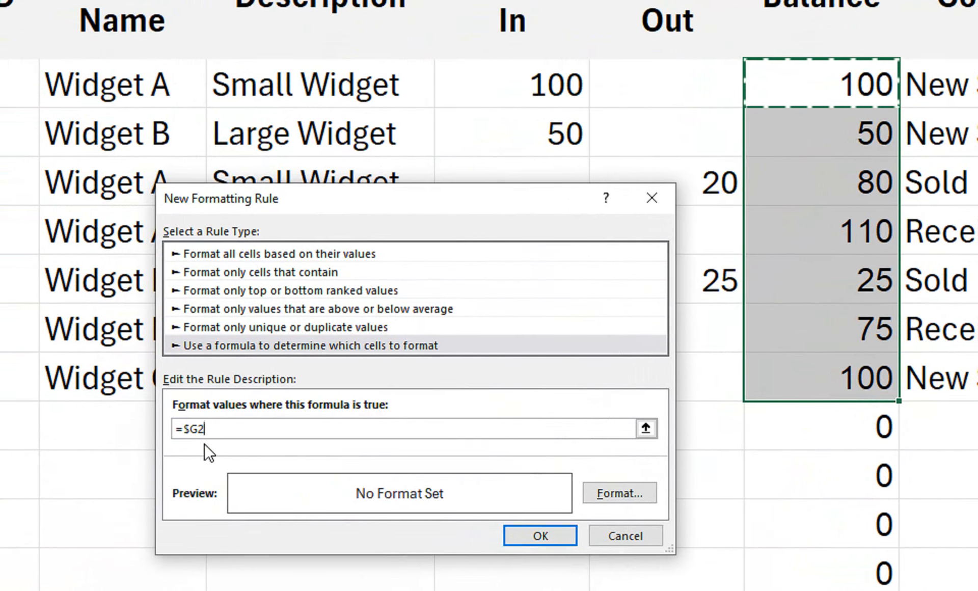
{"action": "type", "text": "<"}
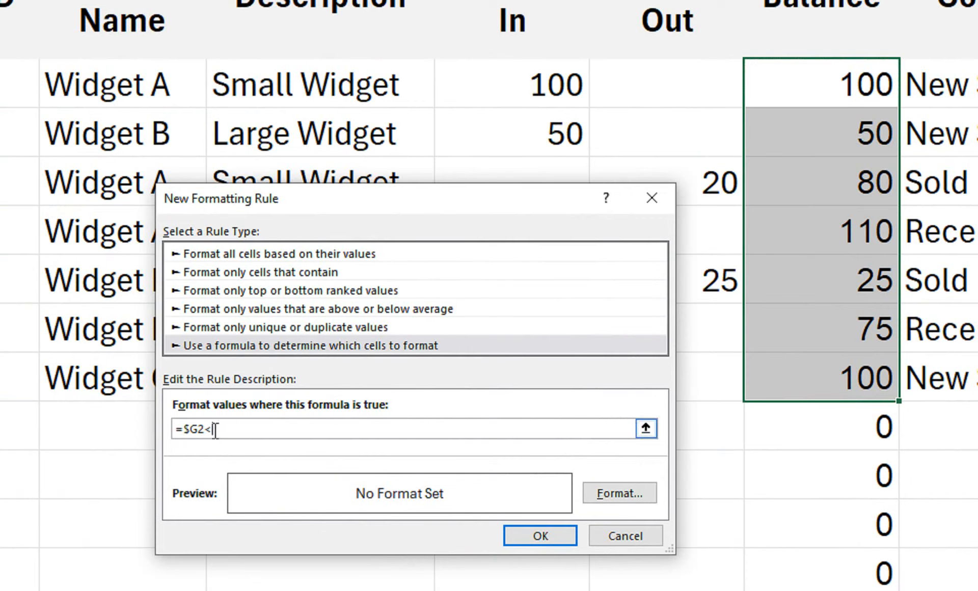
{"action": "type", "text": "100"}
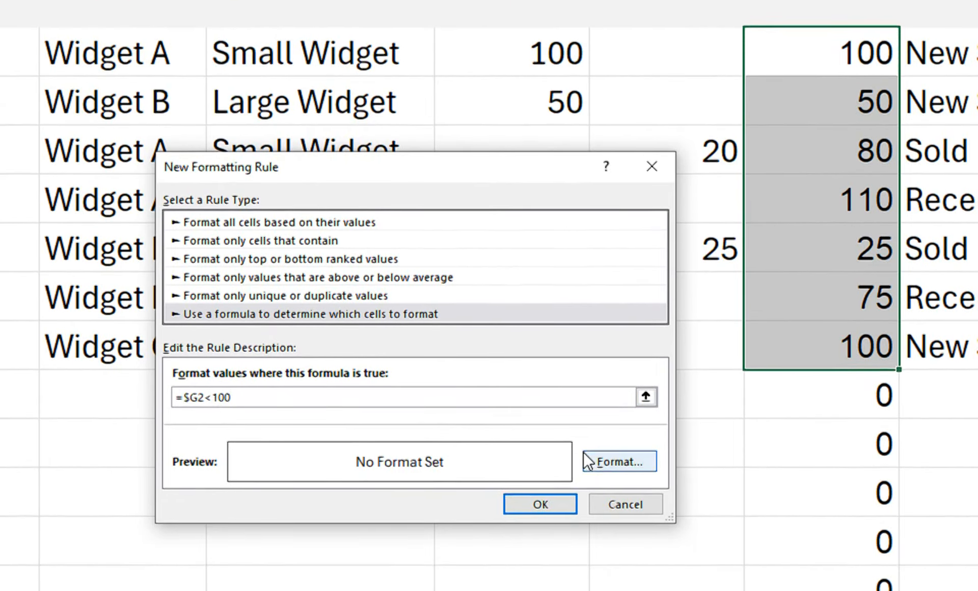
- Give the rule a dark blue fill and a bold white font, and apply it to the selected balances
{"action": "left_click", "coordinate": [596, 492]}
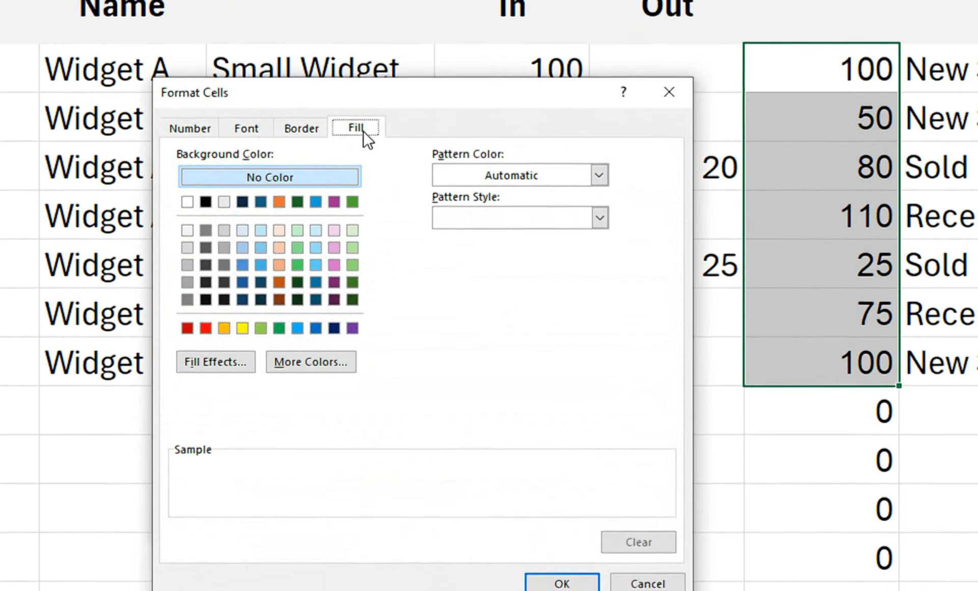
{"action": "left_click", "coordinate": [334, 328]}
{"action": "left_click", "coordinate": [242, 127]}
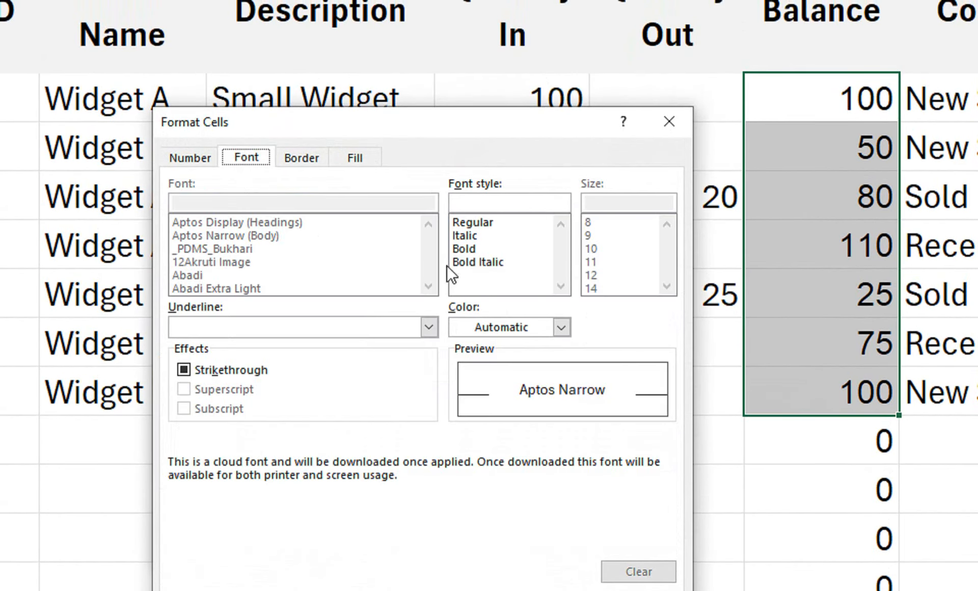
{"action": "left_click", "coordinate": [466, 249]}
{"action": "left_click", "coordinate": [501, 327]}
{"action": "left_click", "coordinate": [460, 408]}
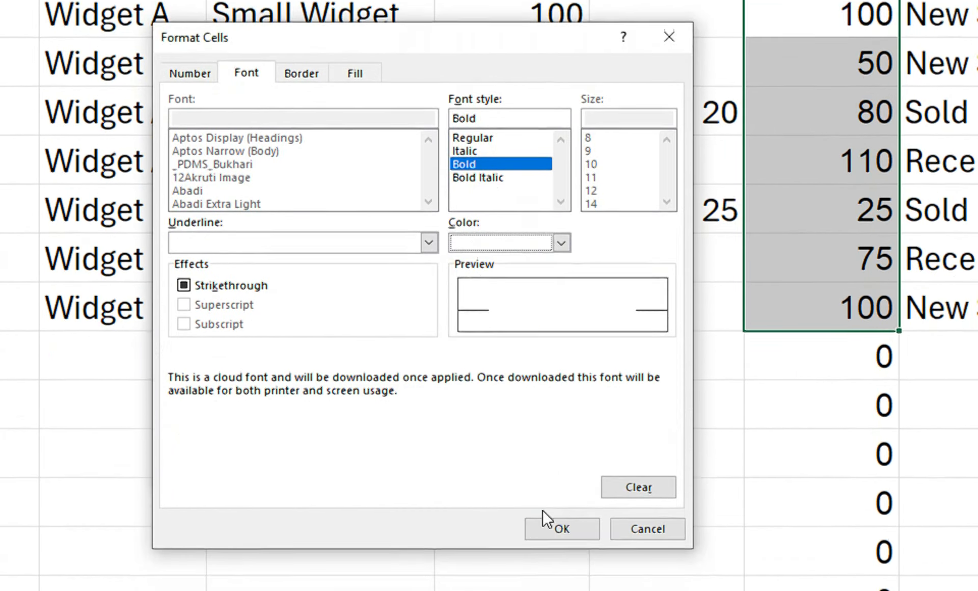
{"action": "left_click", "coordinate": [549, 454]}
{"action": "left_click", "coordinate": [554, 380]}
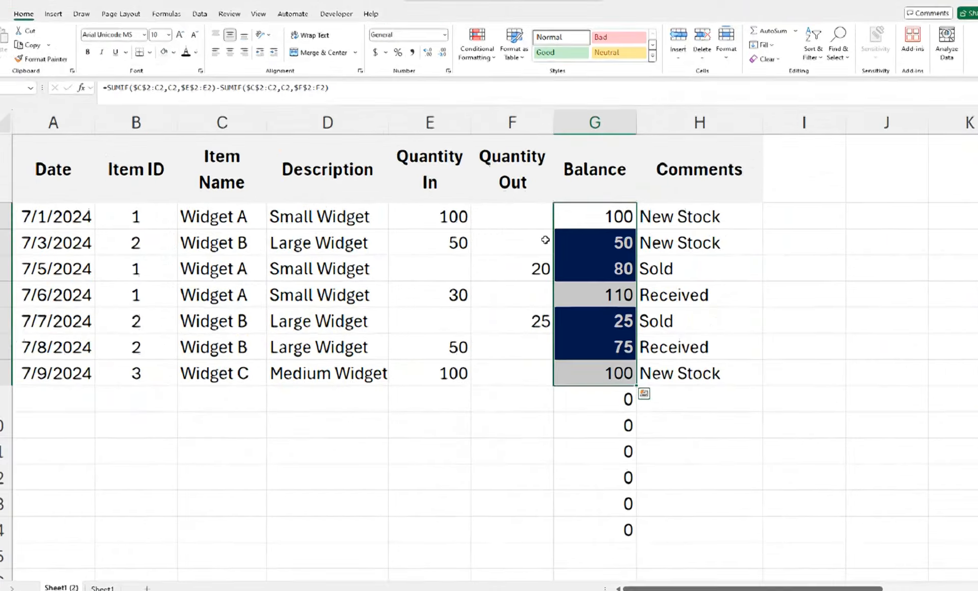
{"action": "left_click_drag", "start_coordinate": [774, 295], "coordinate": [776, 152]}
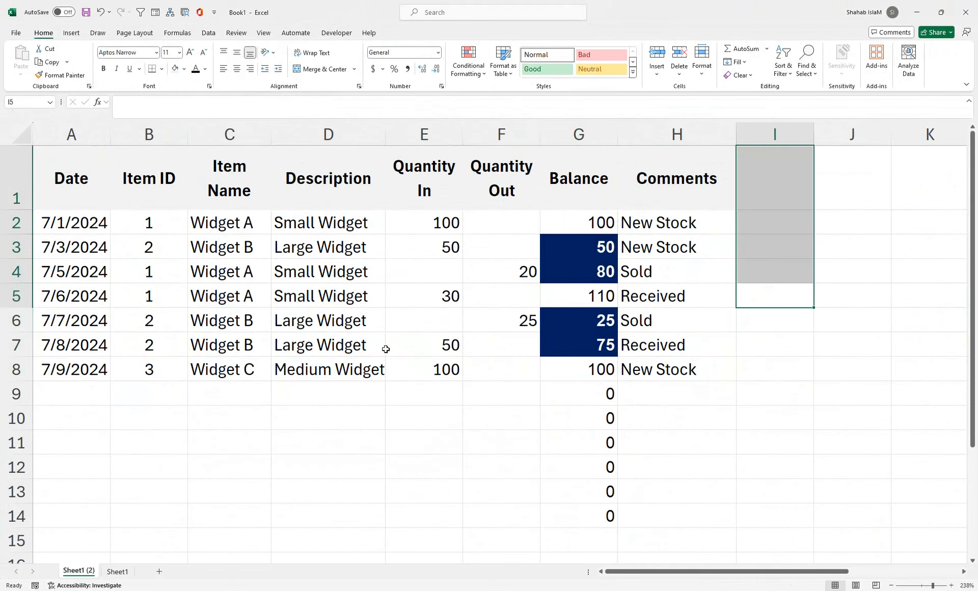